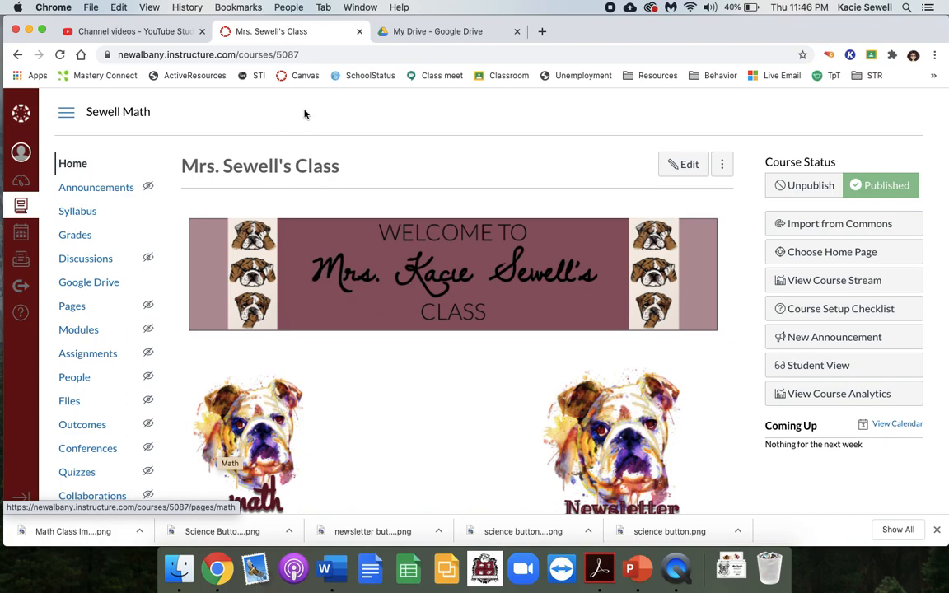
- Switch to Google Drive and create a new blank Google Drawings file in My Drive
left_click(412, 36)
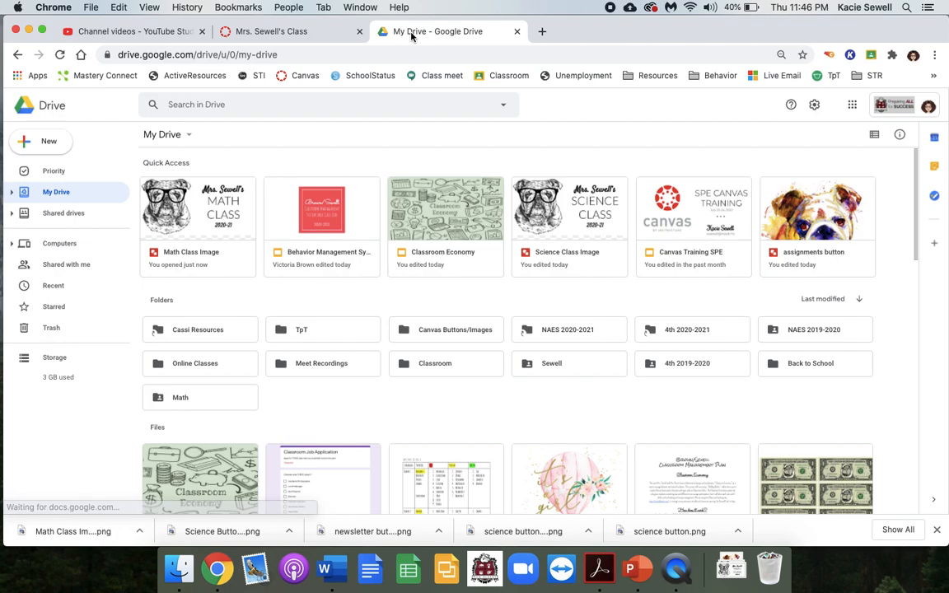
left_click(33, 76)
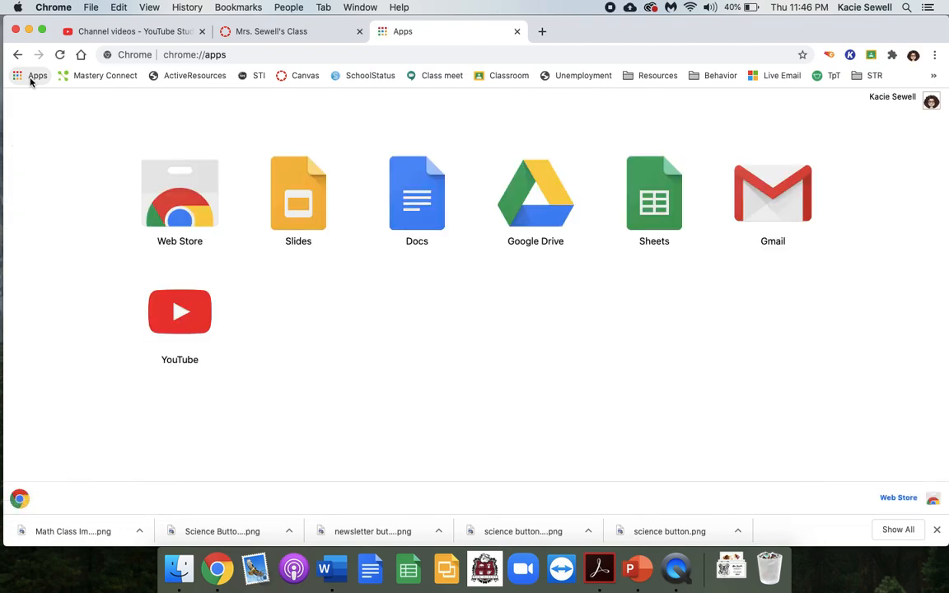
left_click(17, 55)
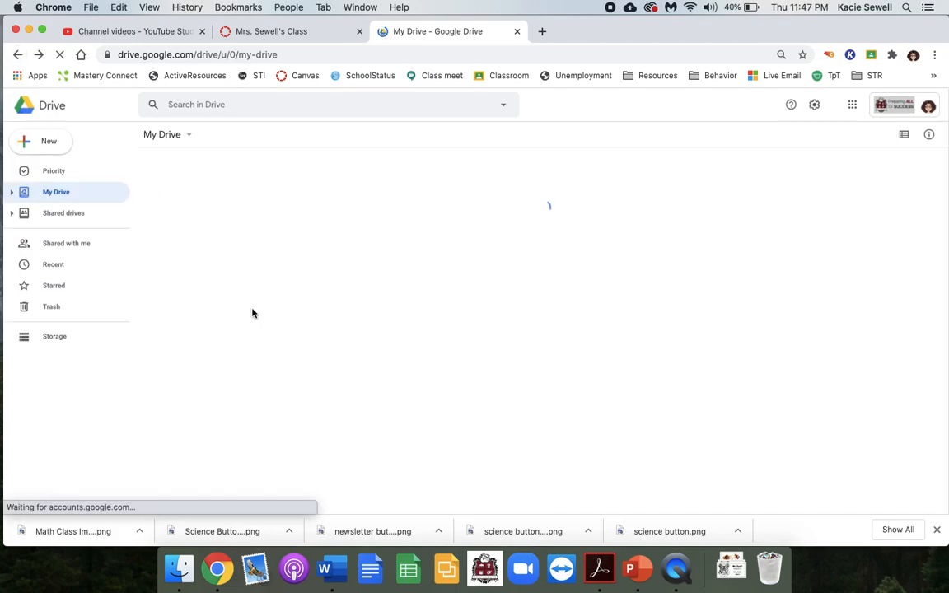
left_click(50, 143)
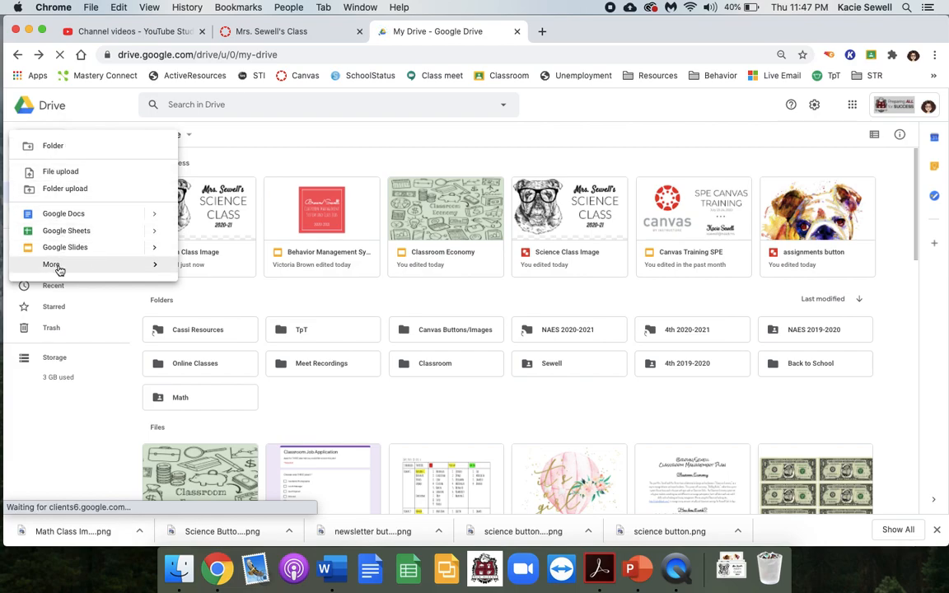
mouse_move(57, 270)
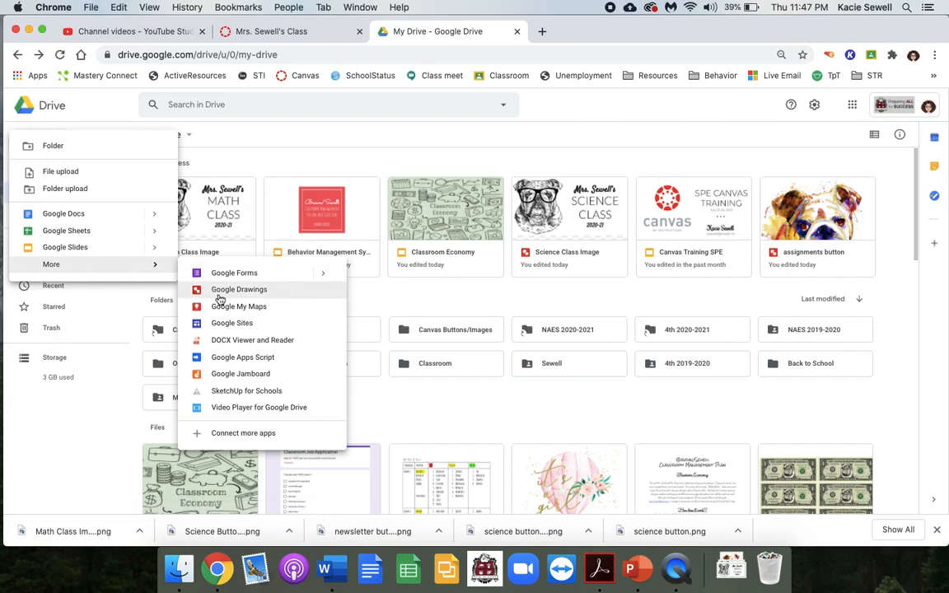
left_click(219, 294)
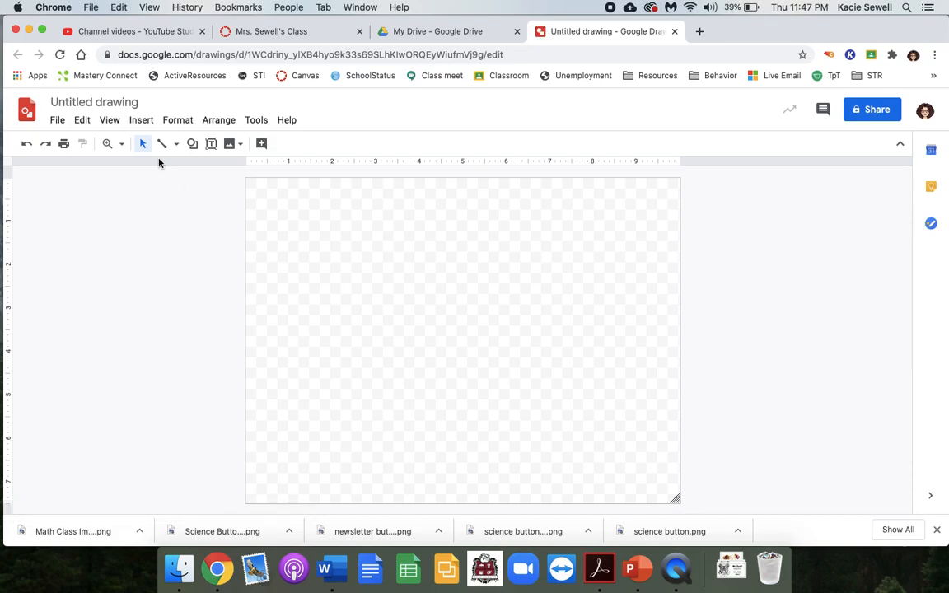
- Rename the untitled drawing as "Unit 1 Button"
left_click(123, 100)
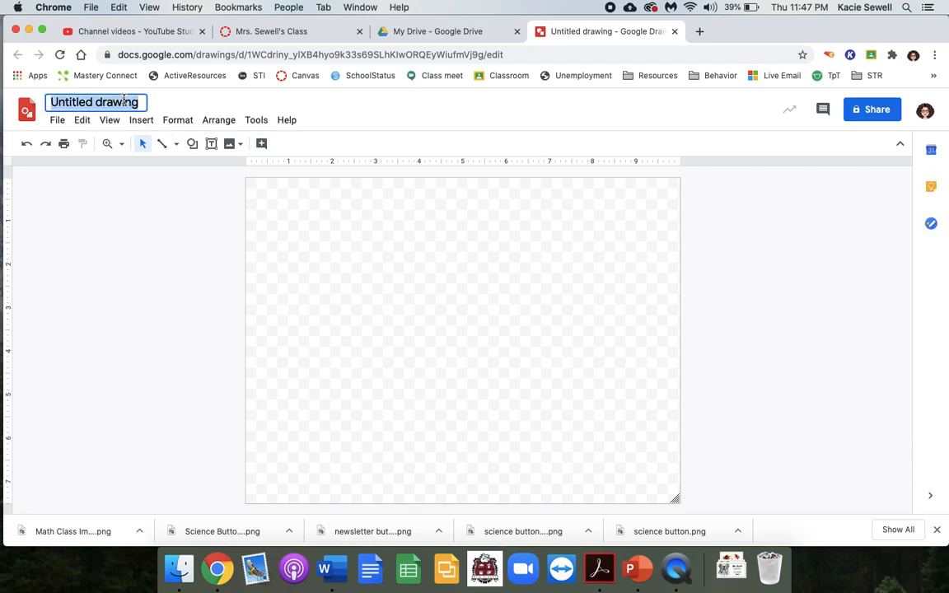
type("Un")
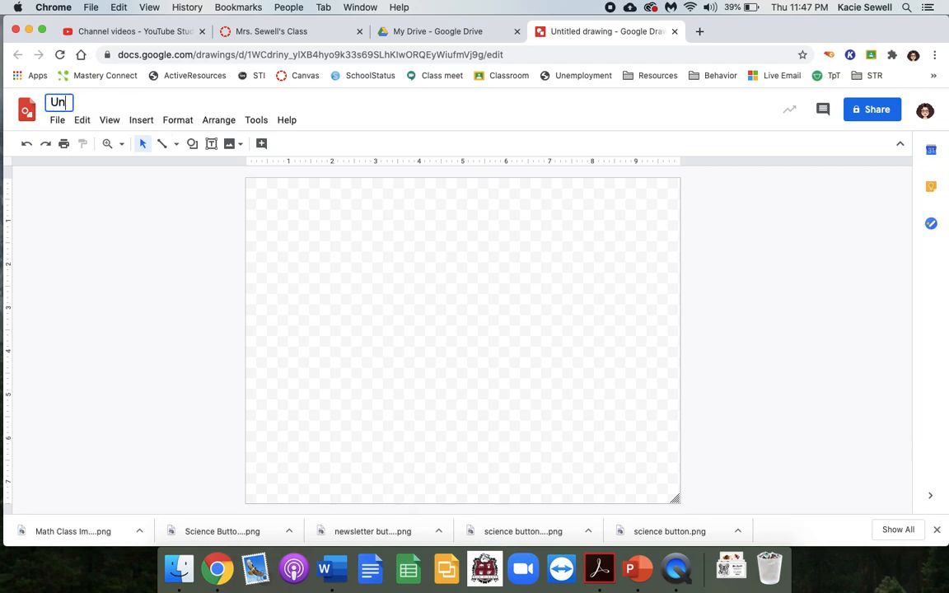
type("it 1 Button")
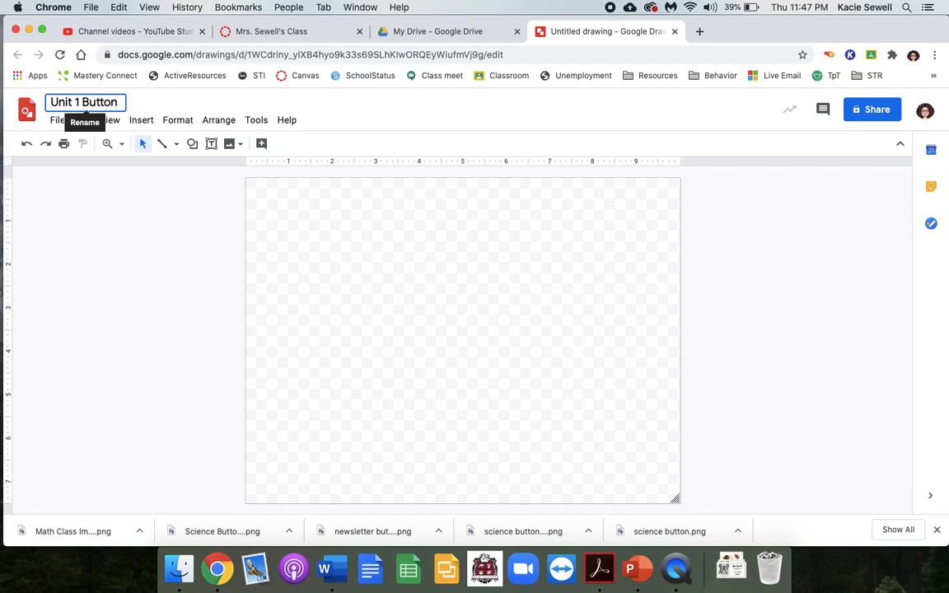
left_click(307, 298)
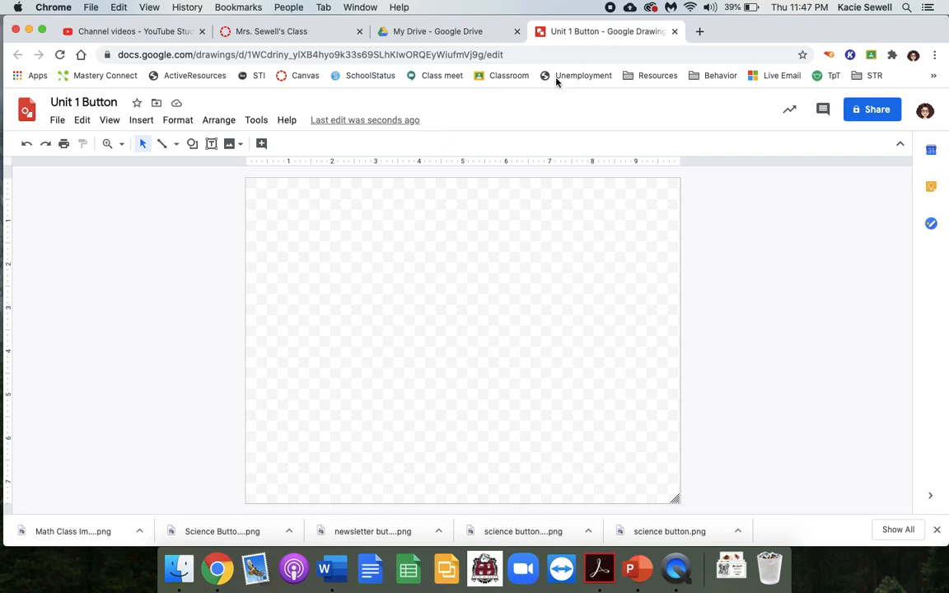
- Search Google Images for "math clipart" in a new browser tab
left_click(700, 34)
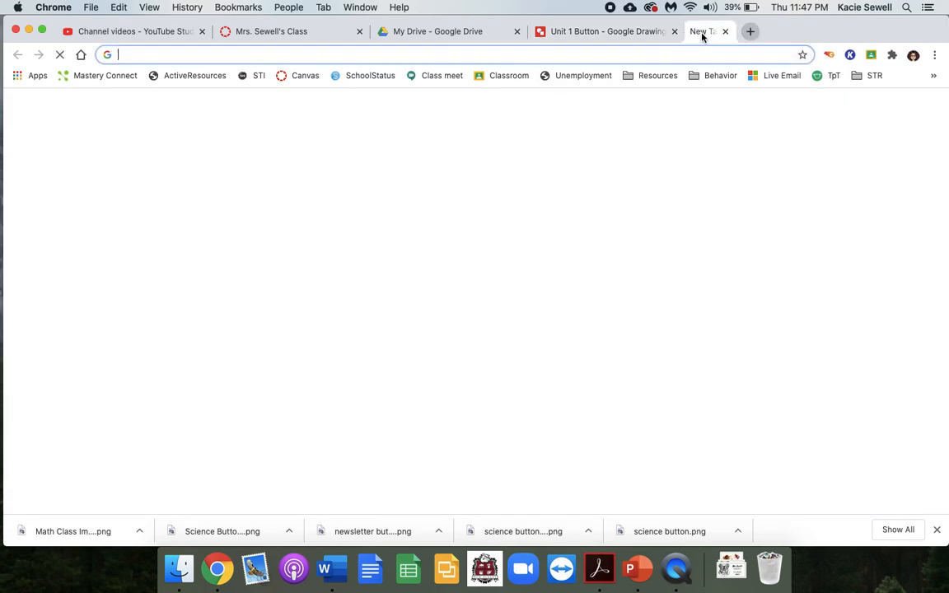
type("math")
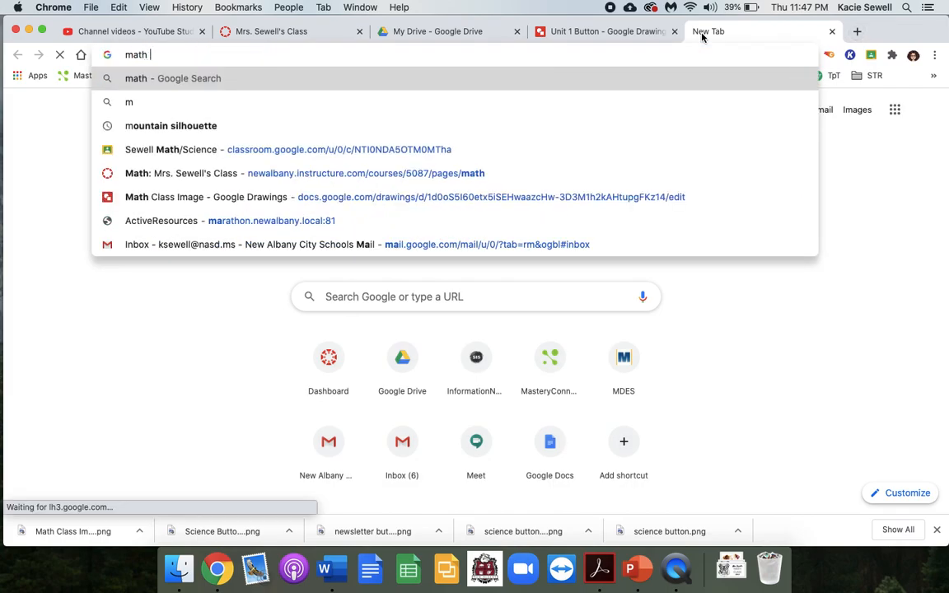
type(" clipart")
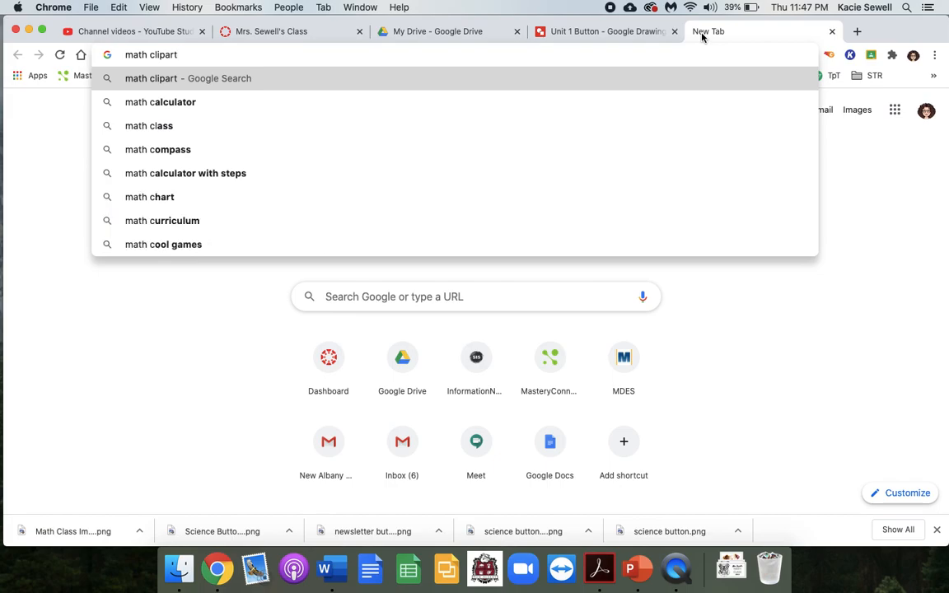
key("Return")
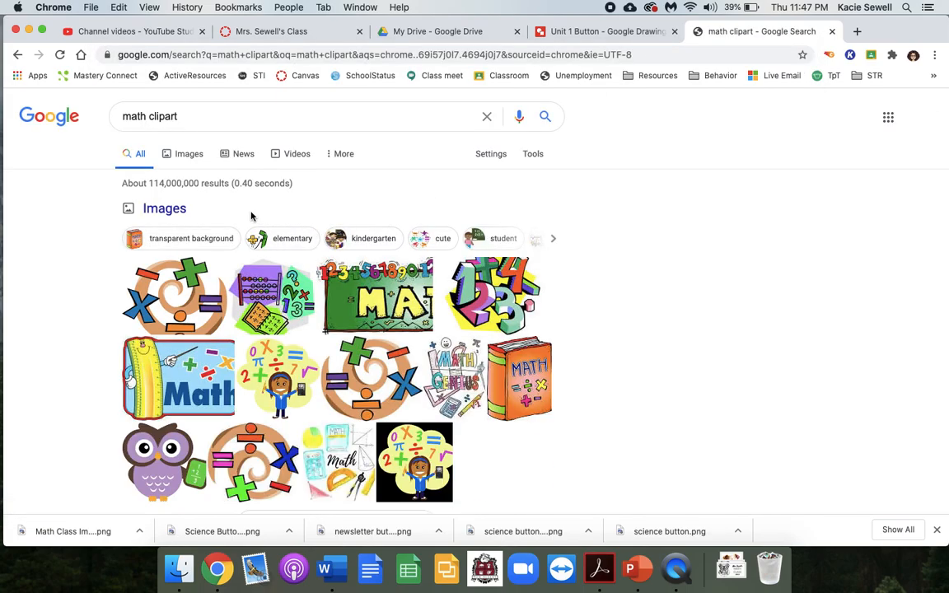
left_click(199, 159)
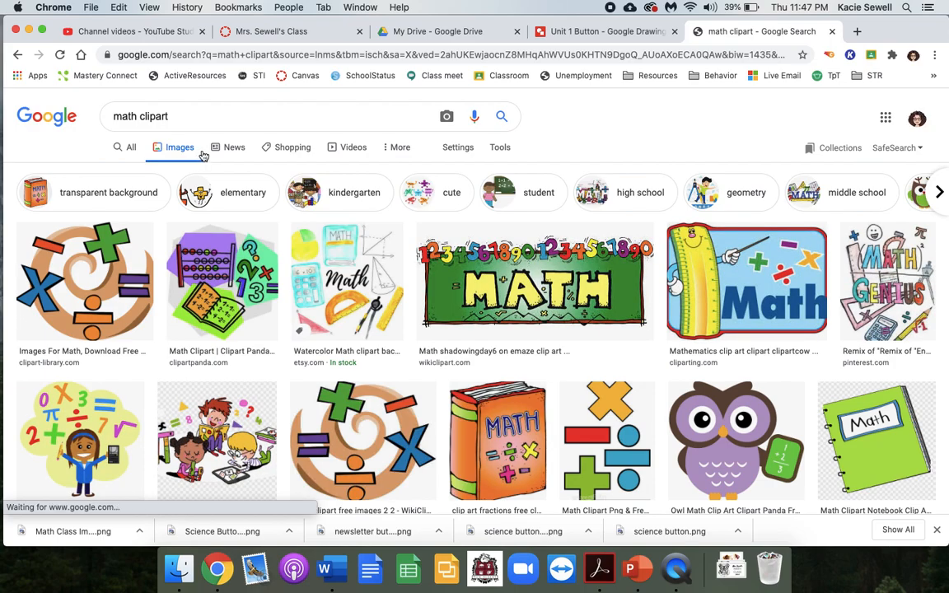
- Filter the math clipart image results by the Transparent color option
left_click(509, 154)
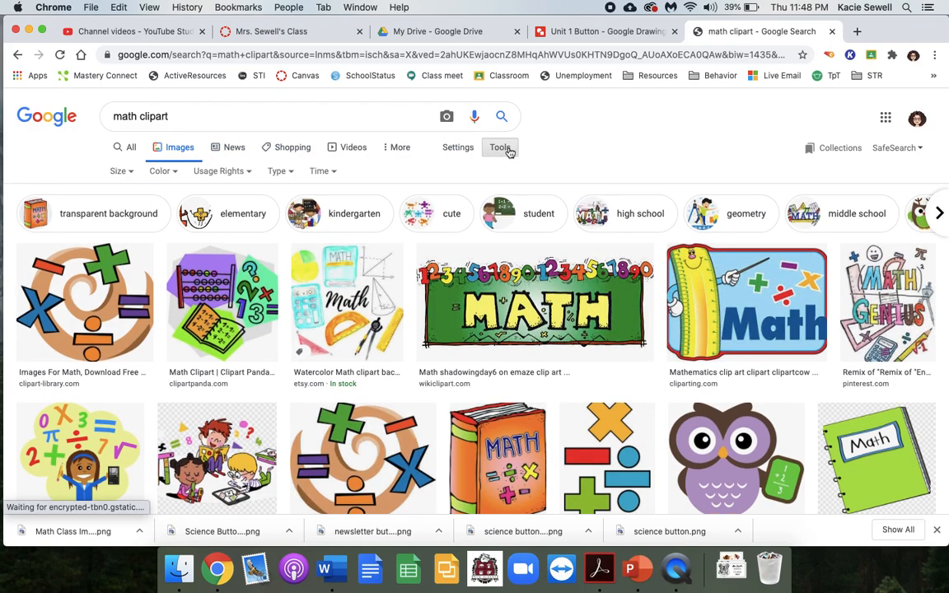
left_click(168, 175)
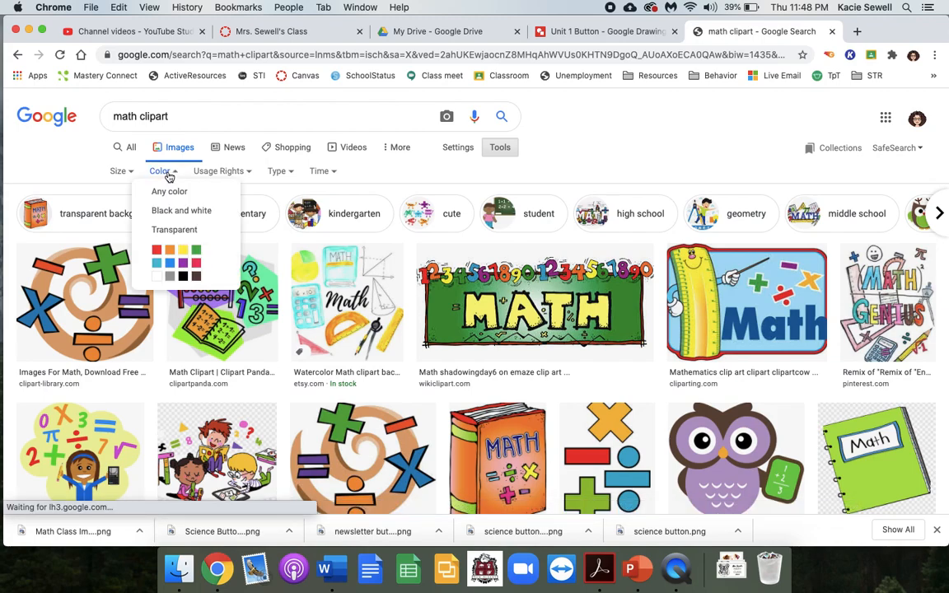
left_click(164, 234)
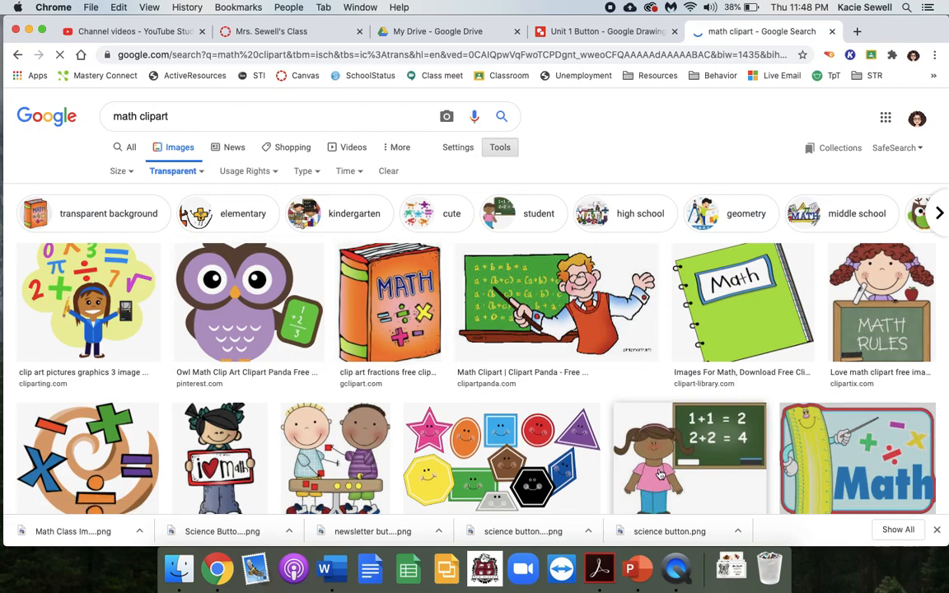
- Choose the clipart of the girl holding the "i love math" sign and open its full-size image in its own tab
scroll(647, 456, "down", 4)
scroll(647, 456, "down", 4)
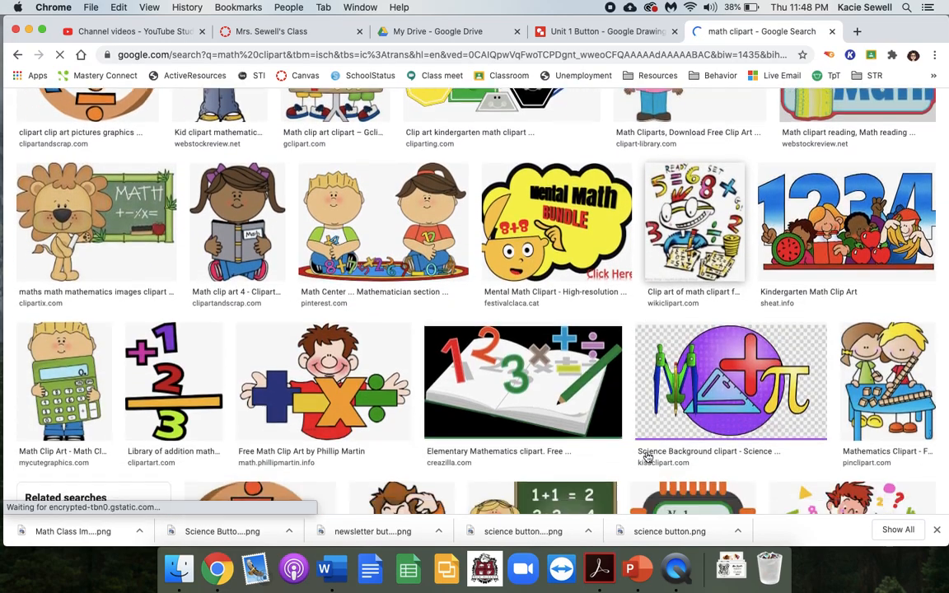
scroll(647, 456, "up", 3)
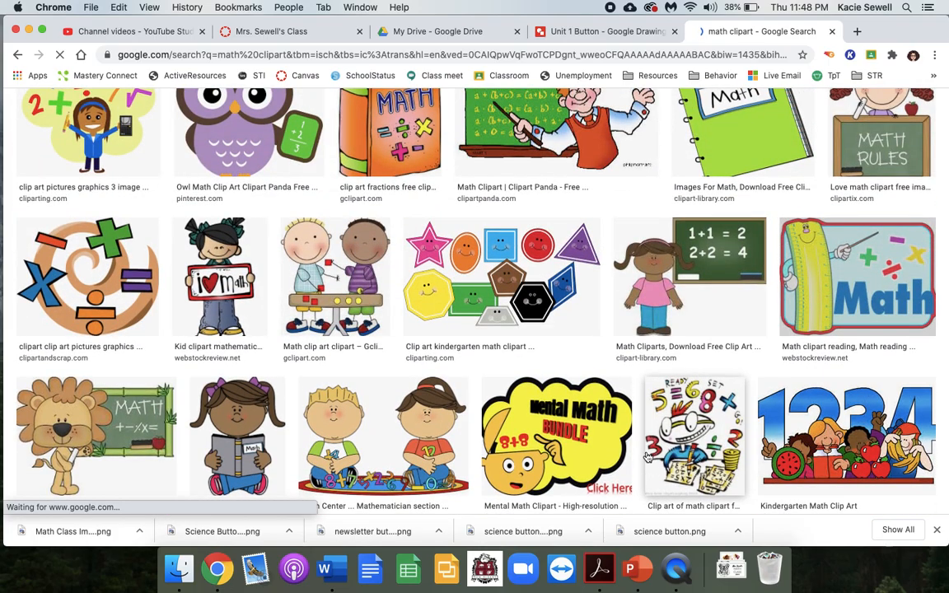
scroll(647, 456, "down", 10)
scroll(646, 456, "up", 8)
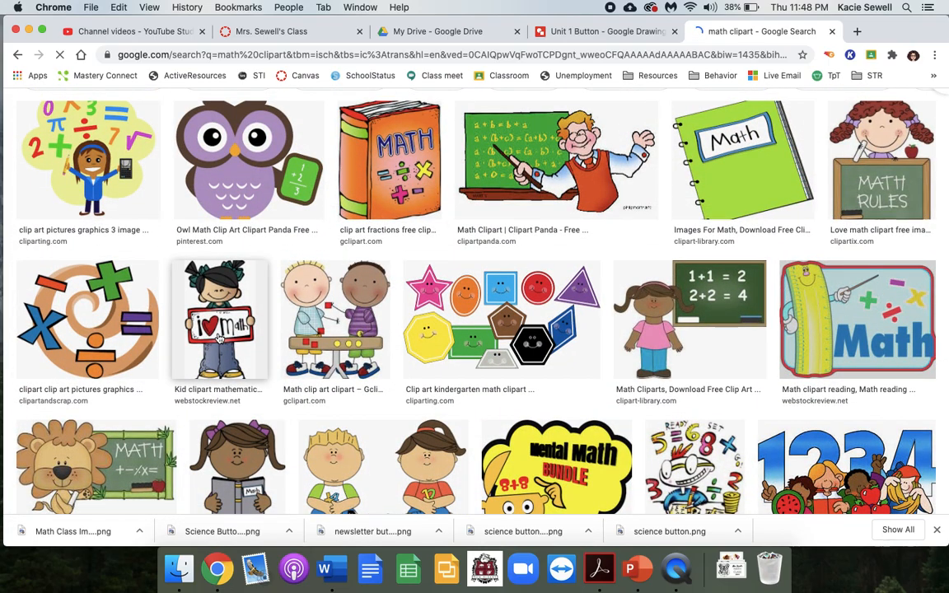
left_click(198, 305)
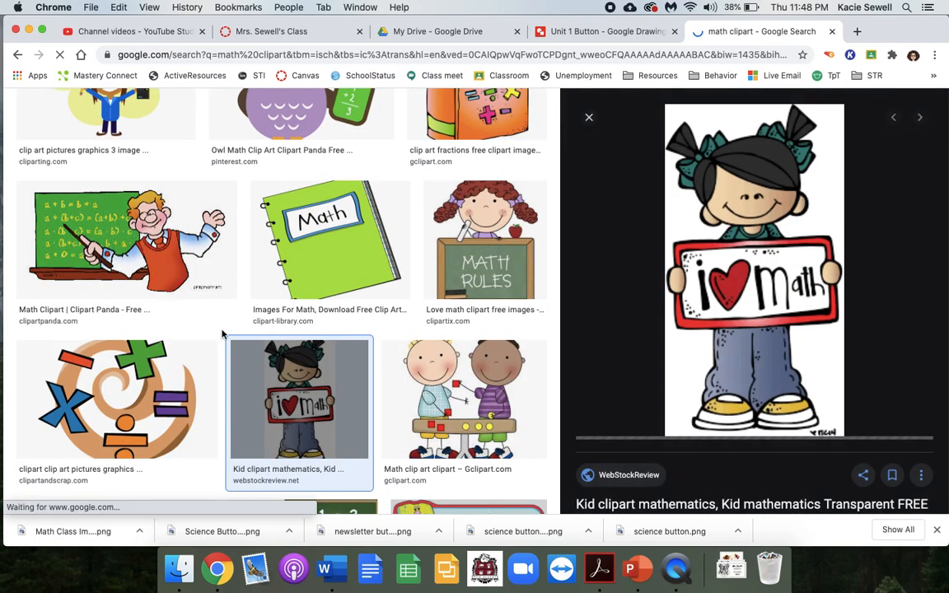
right_click(728, 286)
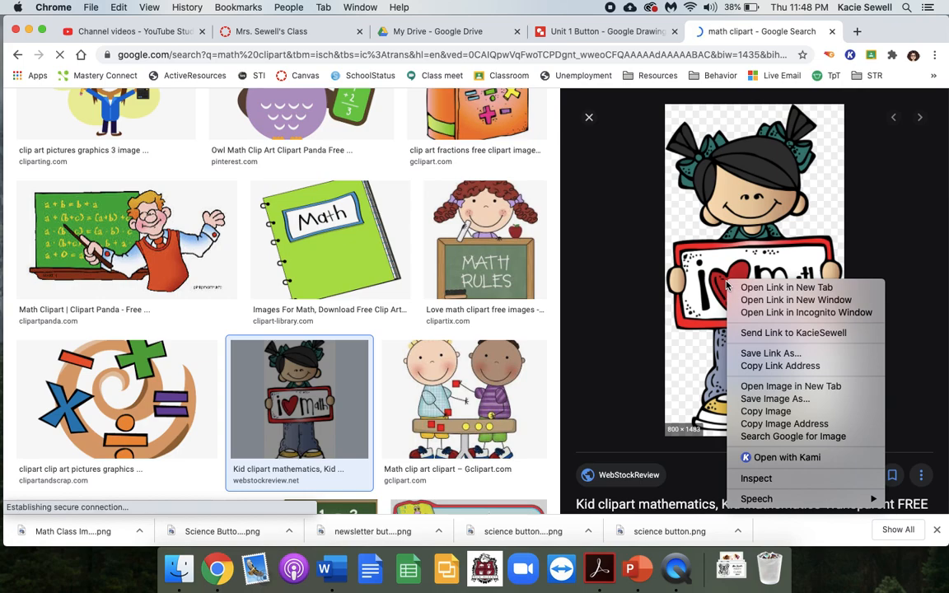
right_click(754, 203)
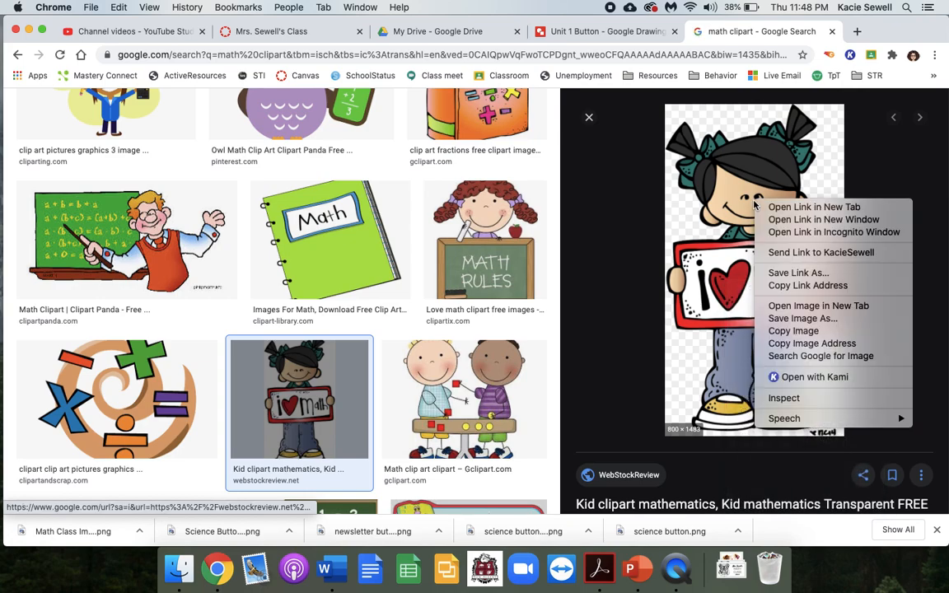
left_click(774, 307)
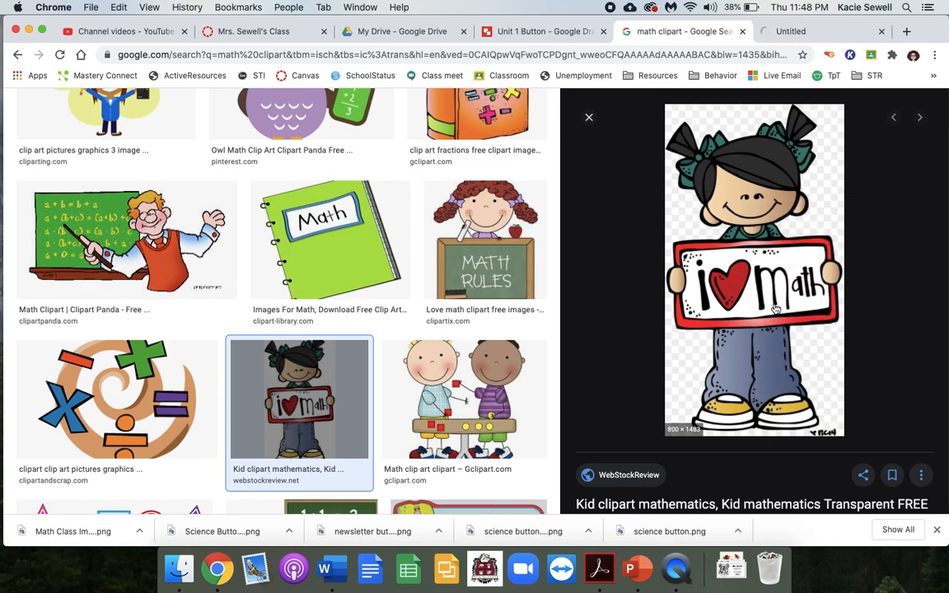
left_click(789, 35)
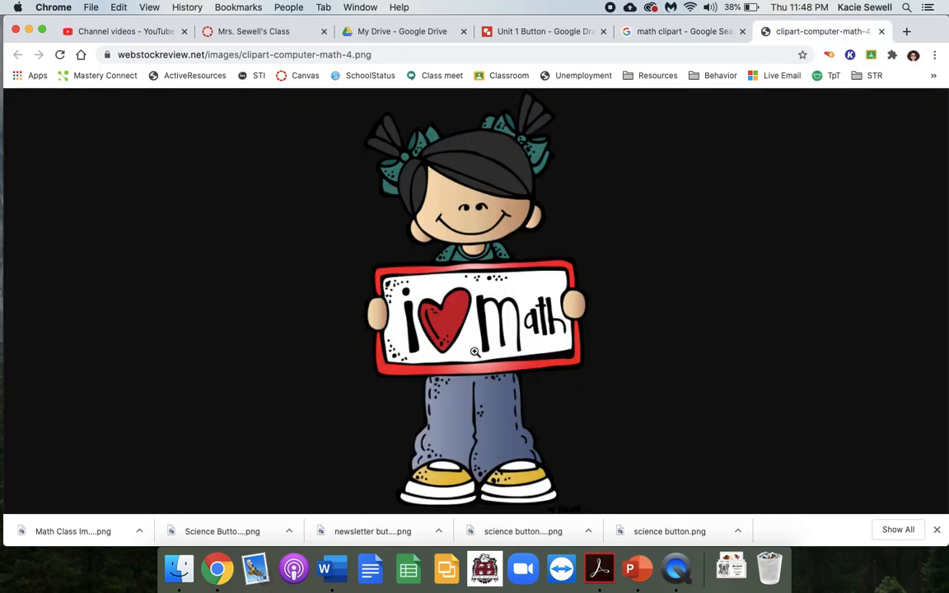
- Save the full-size girl image as "math clipart" in PNG format to the Downloads folder
right_click(455, 326)
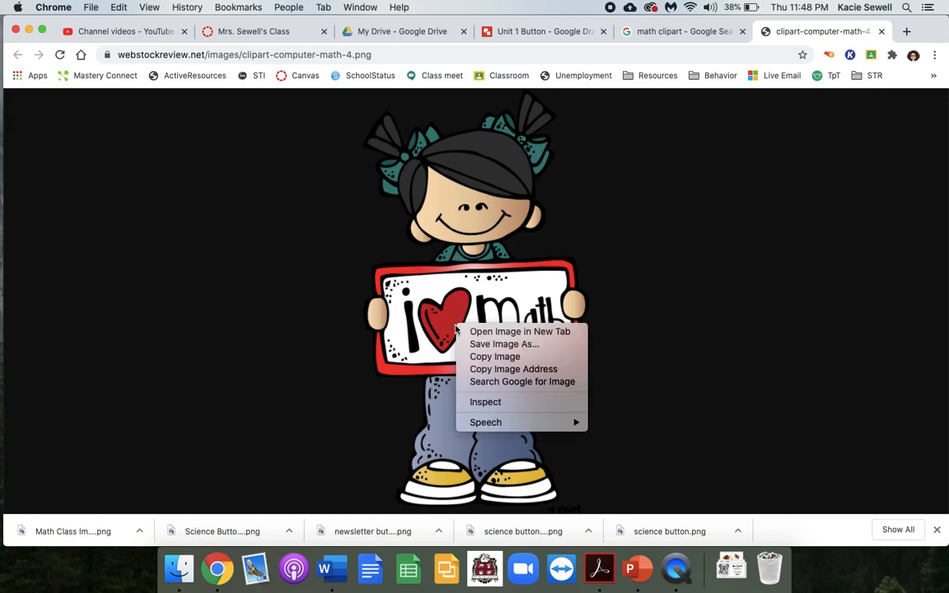
left_click(469, 345)
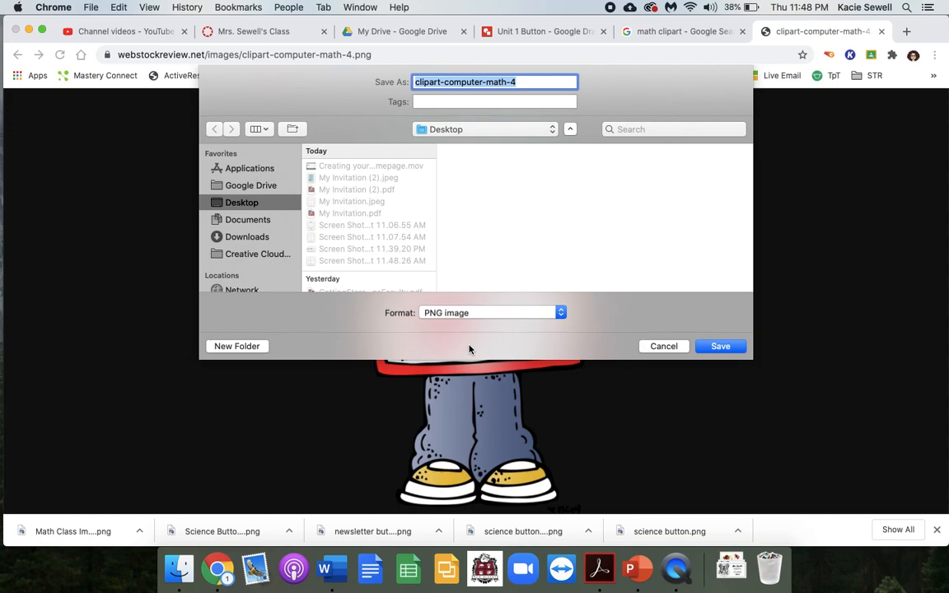
type("math clipar")
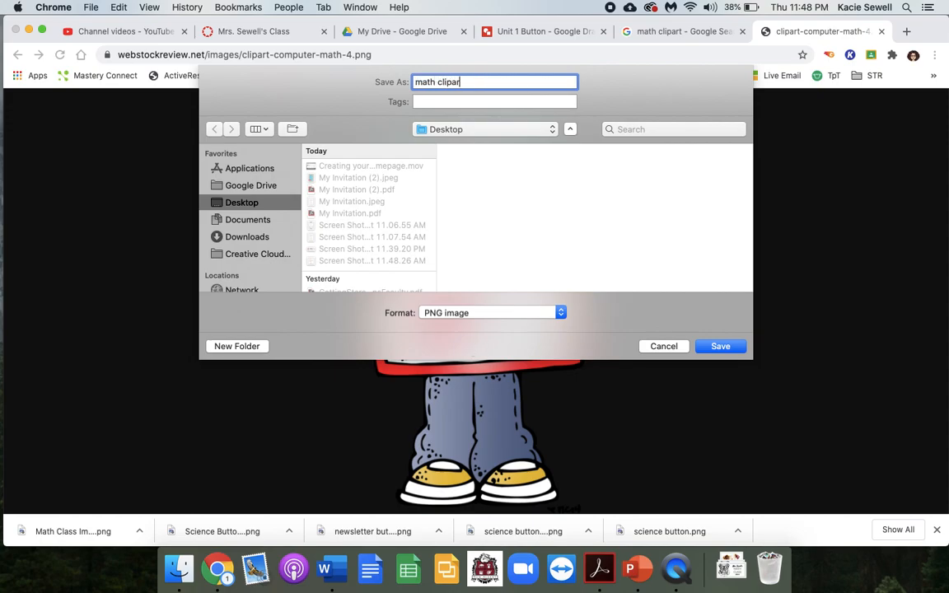
left_click(513, 132)
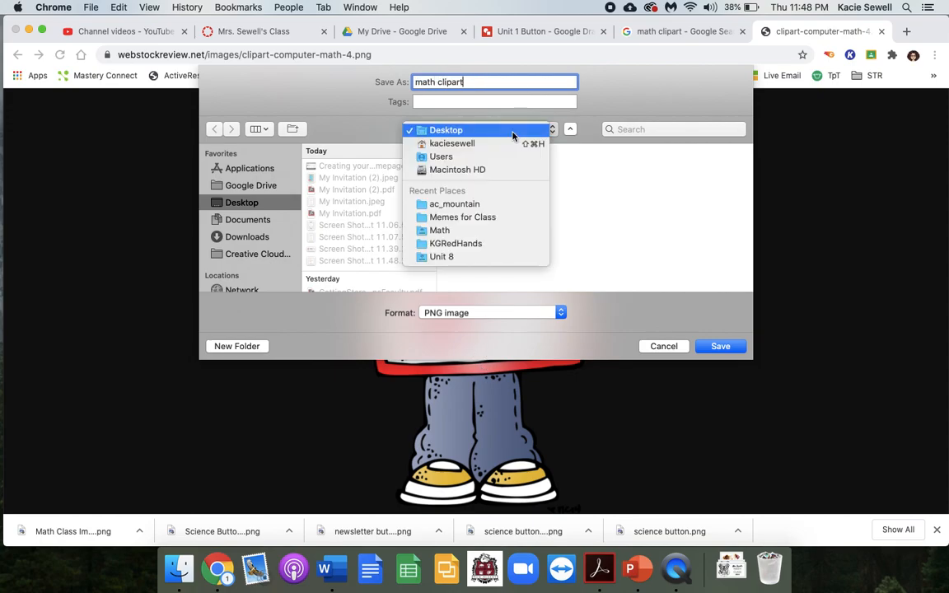
left_click(216, 239)
left_click(221, 238)
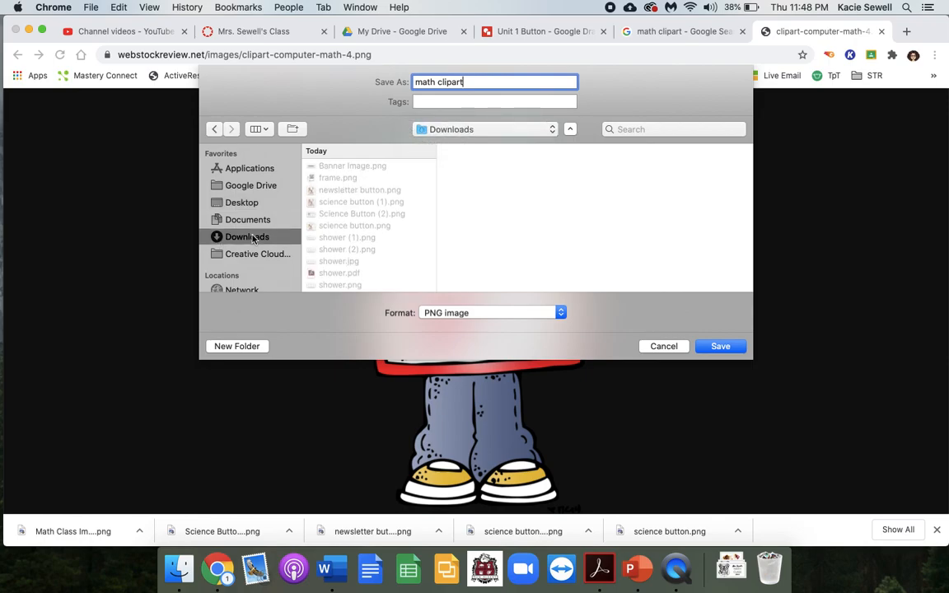
left_click(717, 346)
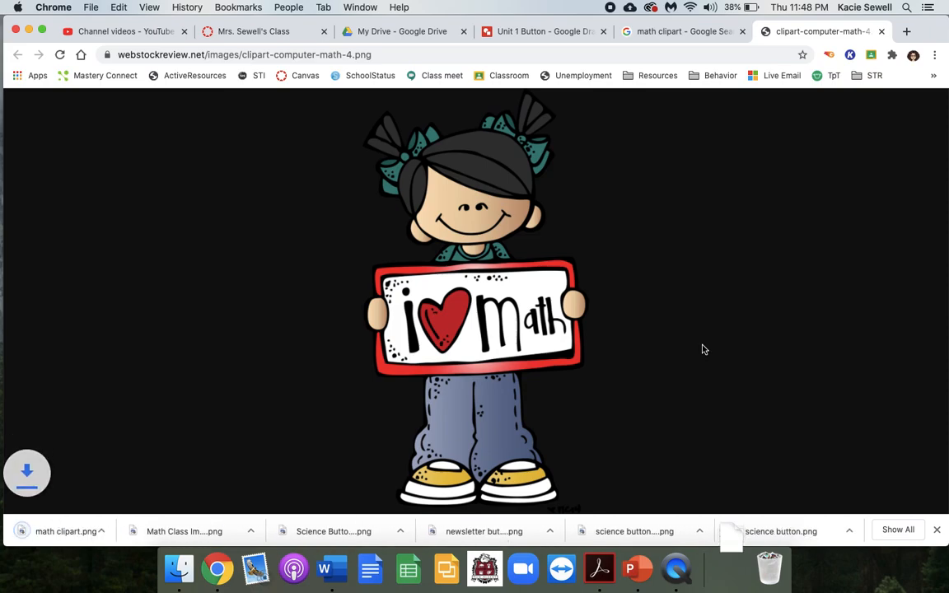
- Return to the Unit 1 Button drawing and place the downloaded math clipart image on its canvas
left_click(519, 32)
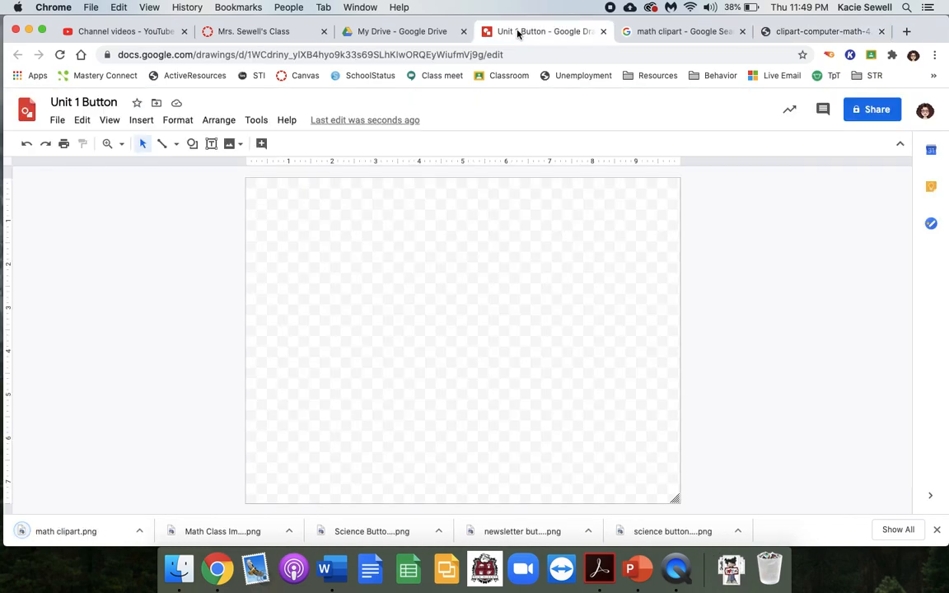
left_click(731, 567)
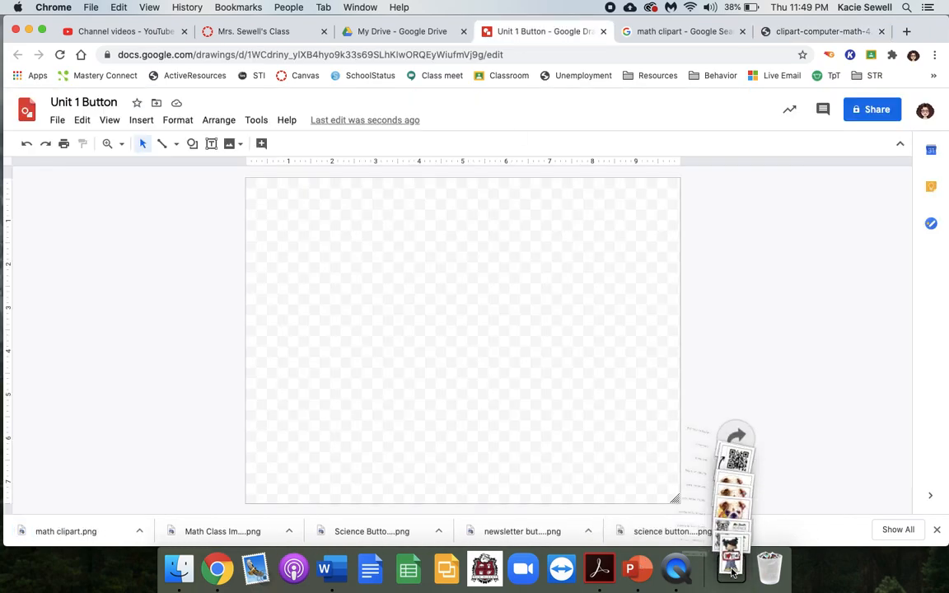
left_click_drag(731, 515, 399, 249)
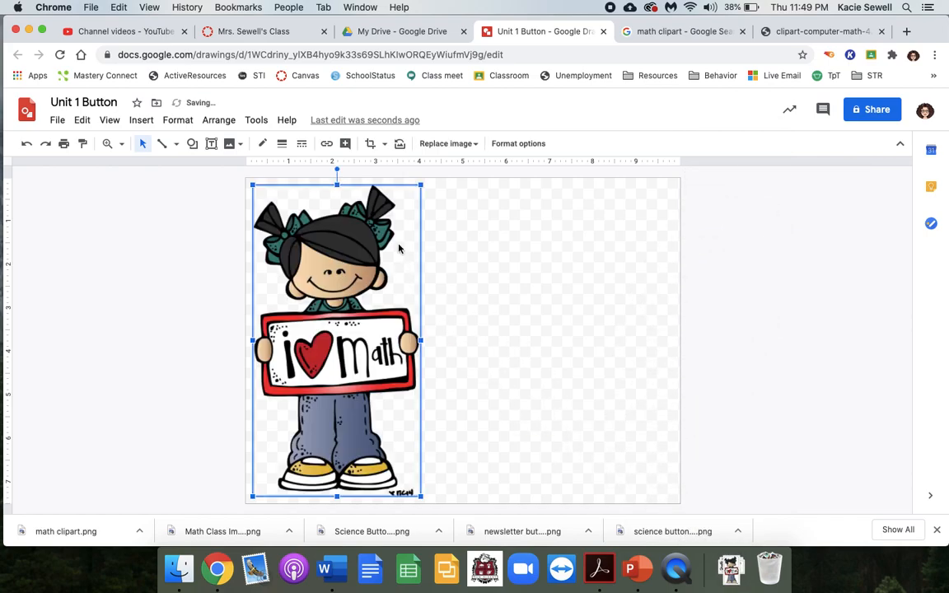
- Shrink the girl clipart proportionally to about 2.8 inches wide and align it with the canvas's upper-left corner
left_click_drag(420, 496, 375, 360)
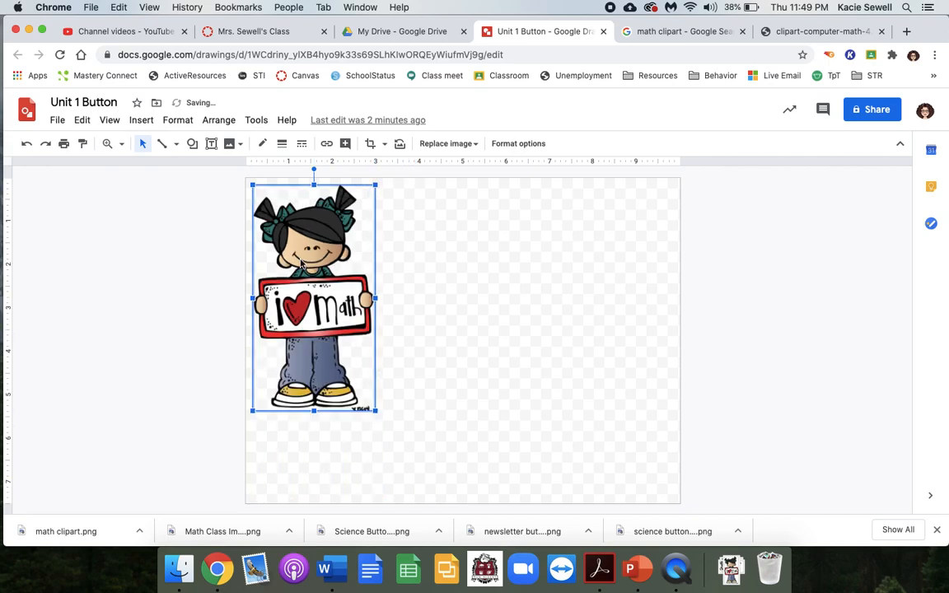
left_click_drag(302, 261, 296, 254)
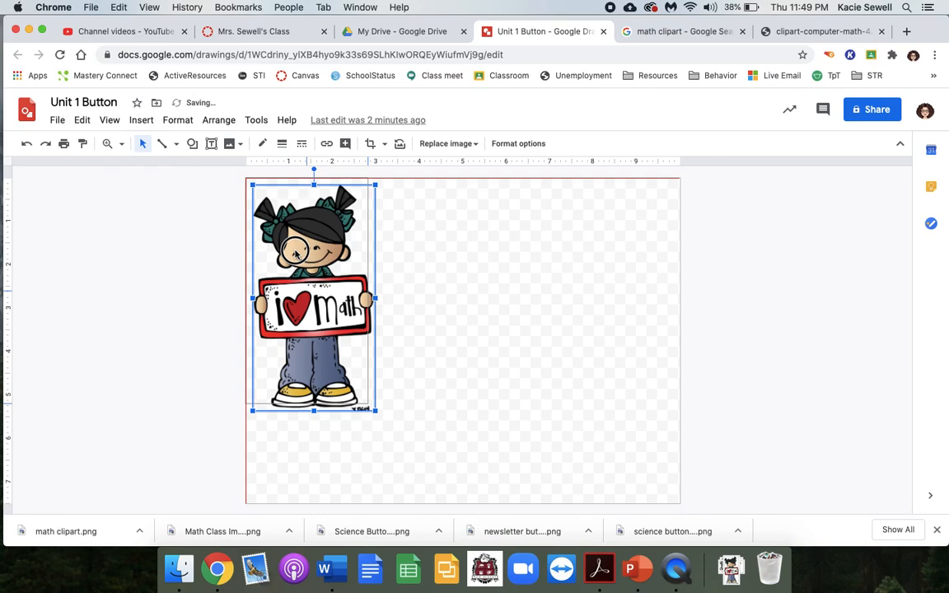
left_click_drag(296, 254, 296, 254)
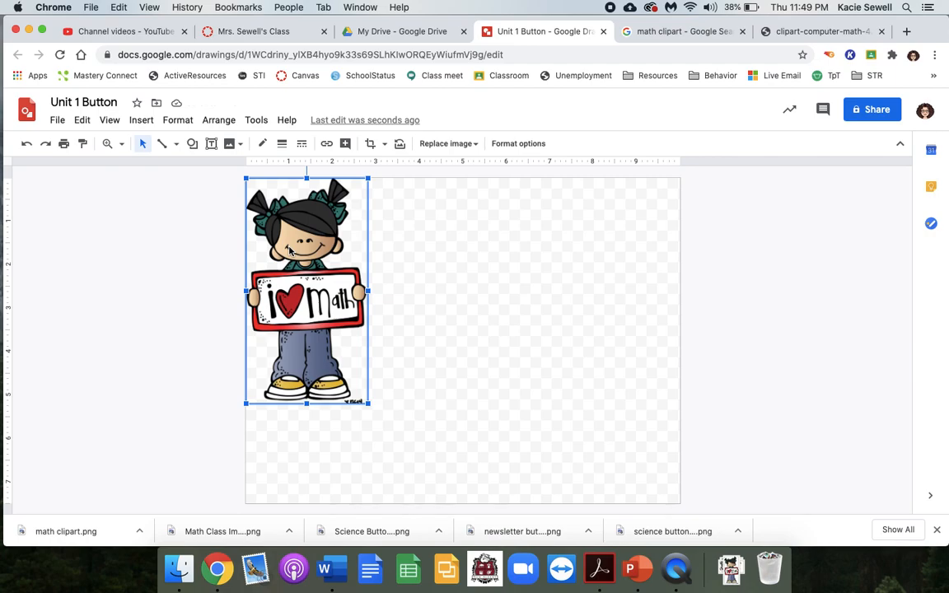
- Insert a text box directly beneath the girl, about as wide as the image, and enter "Unit 1" in it
left_click(140, 122)
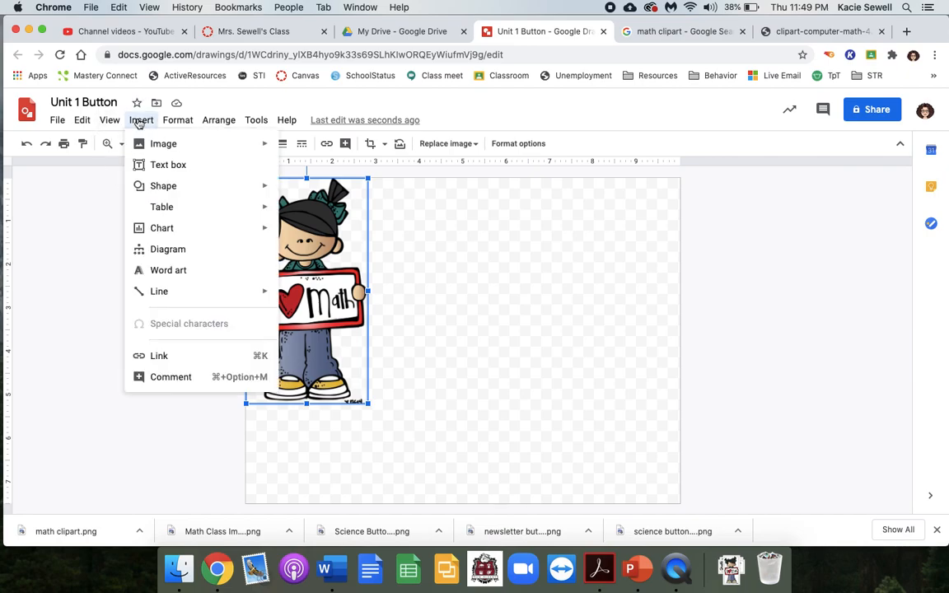
left_click(145, 164)
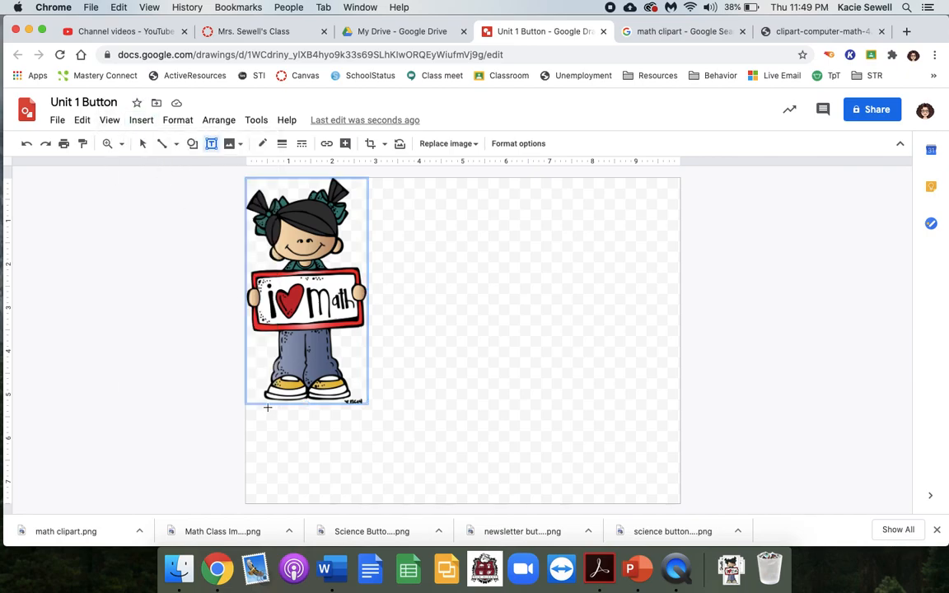
left_click_drag(248, 407, 368, 442)
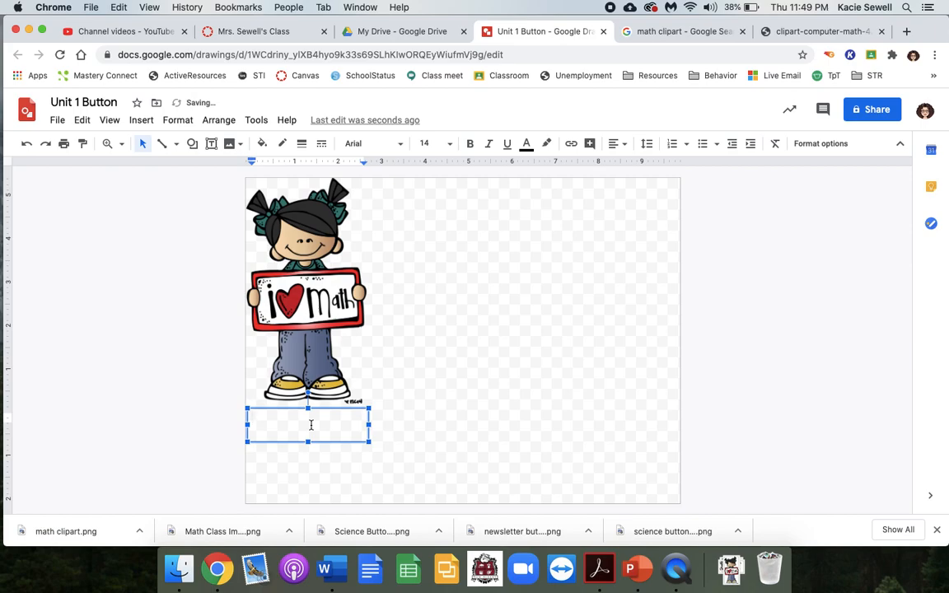
type("Unit 1")
- Center the "Unit 1" text in its box and set its font to Bungee Shade
left_click_drag(274, 418, 242, 424)
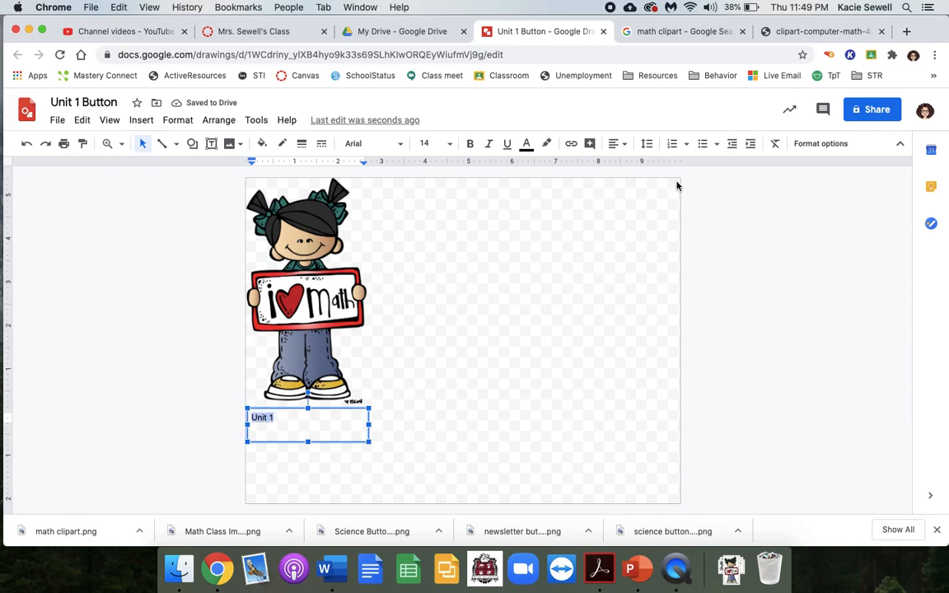
left_click(617, 143)
left_click(634, 167)
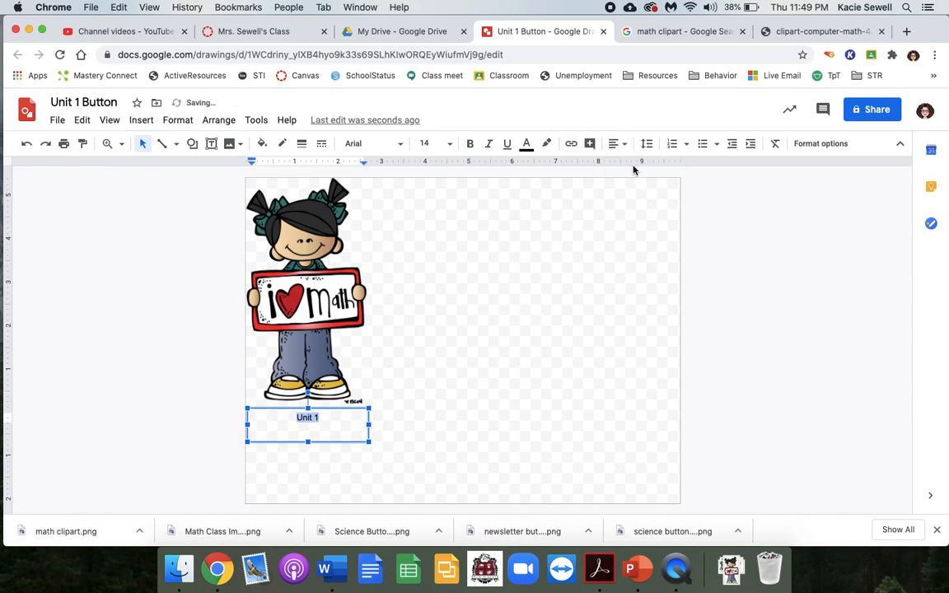
left_click(403, 146)
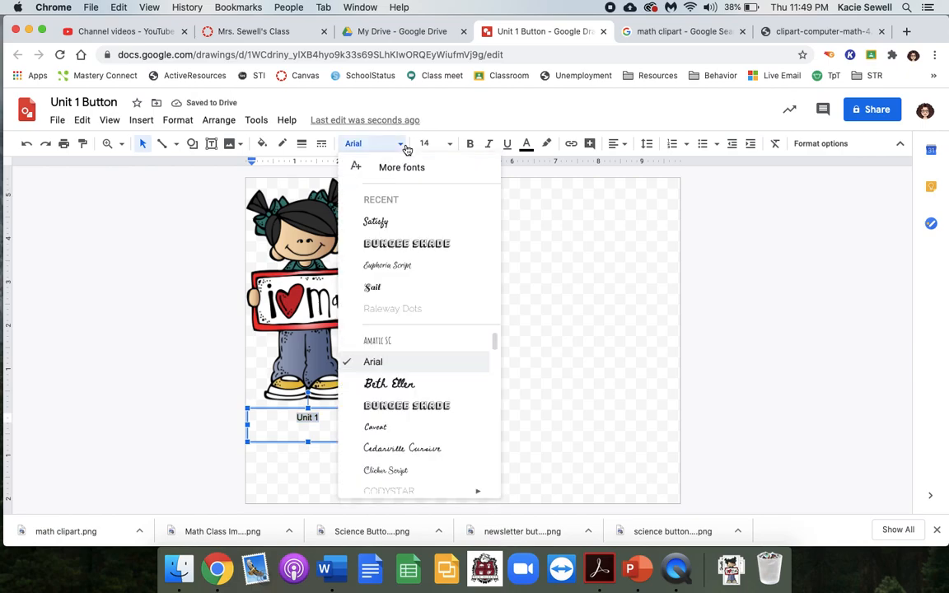
left_click(406, 244)
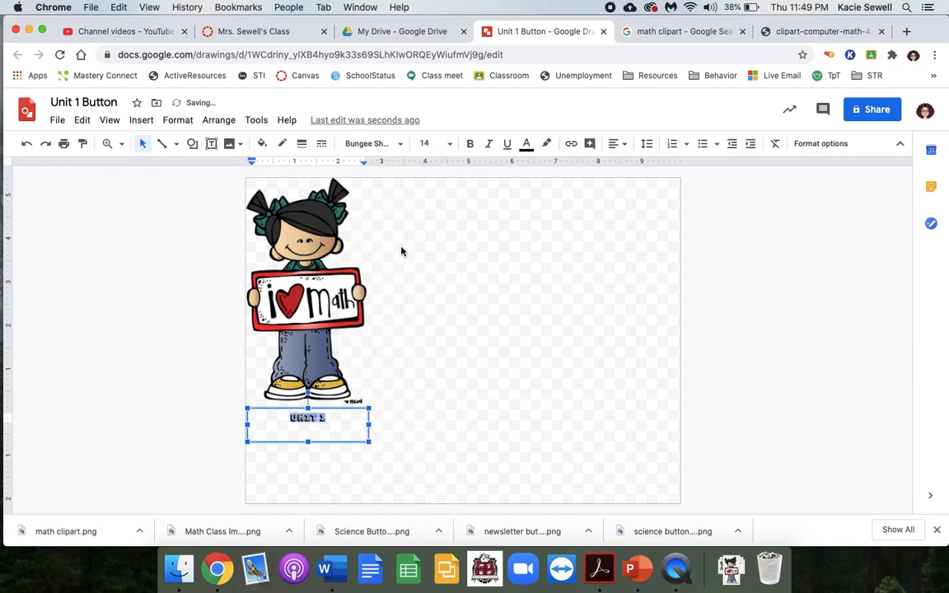
- Browse the full font library and add the Lato and Dancing Script fonts to the available fonts
left_click(403, 151)
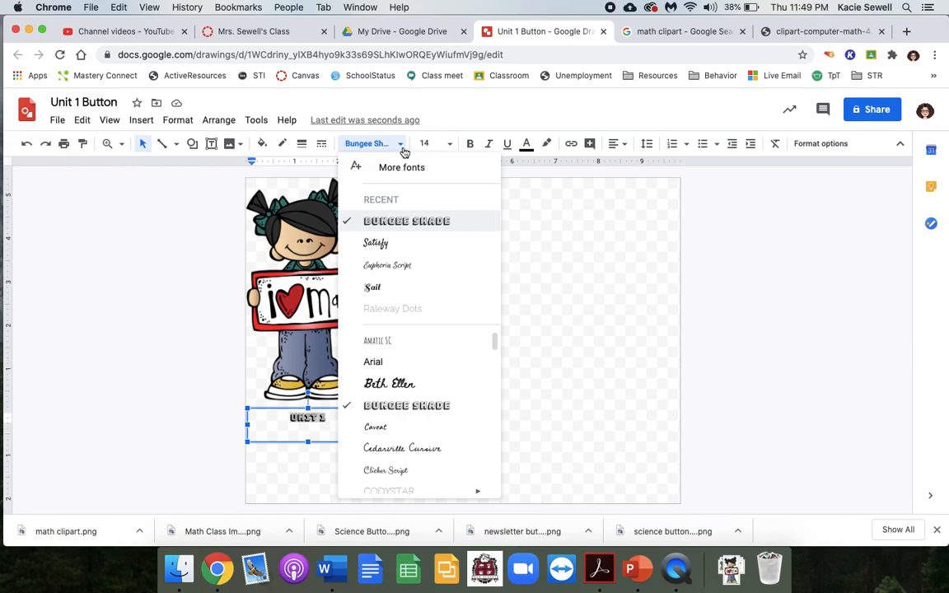
left_click(404, 168)
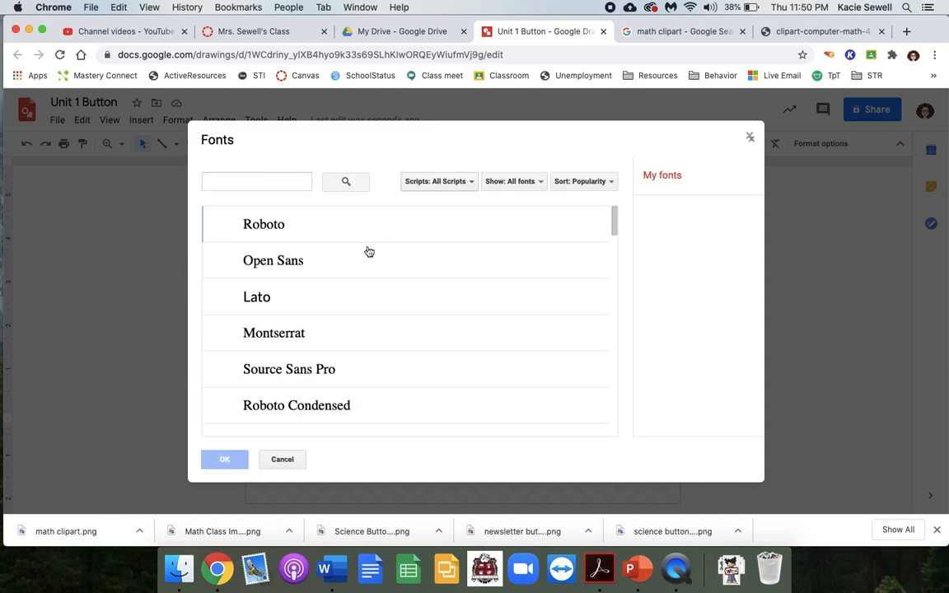
left_click(356, 290)
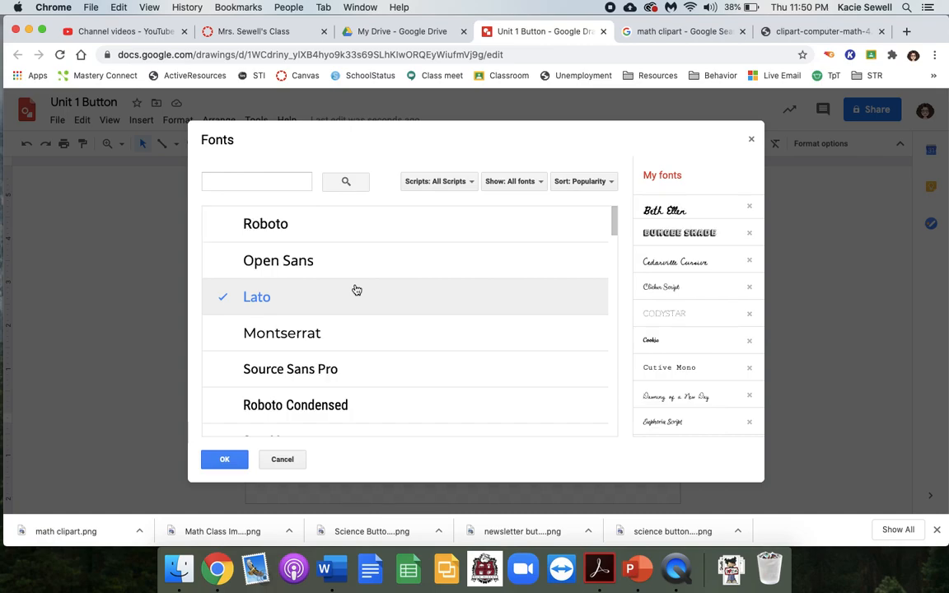
scroll(356, 290, "down", 5)
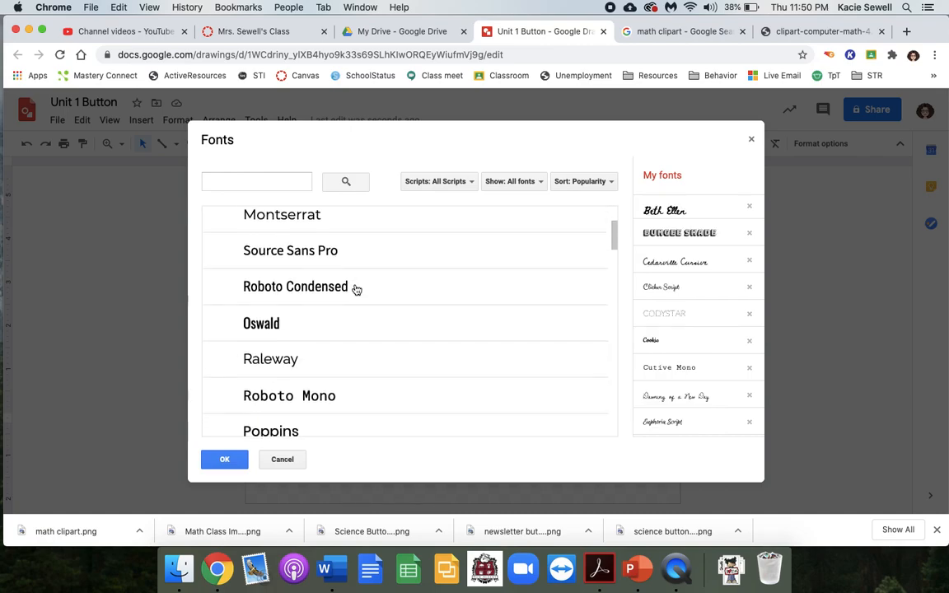
scroll(357, 290, "down", 5)
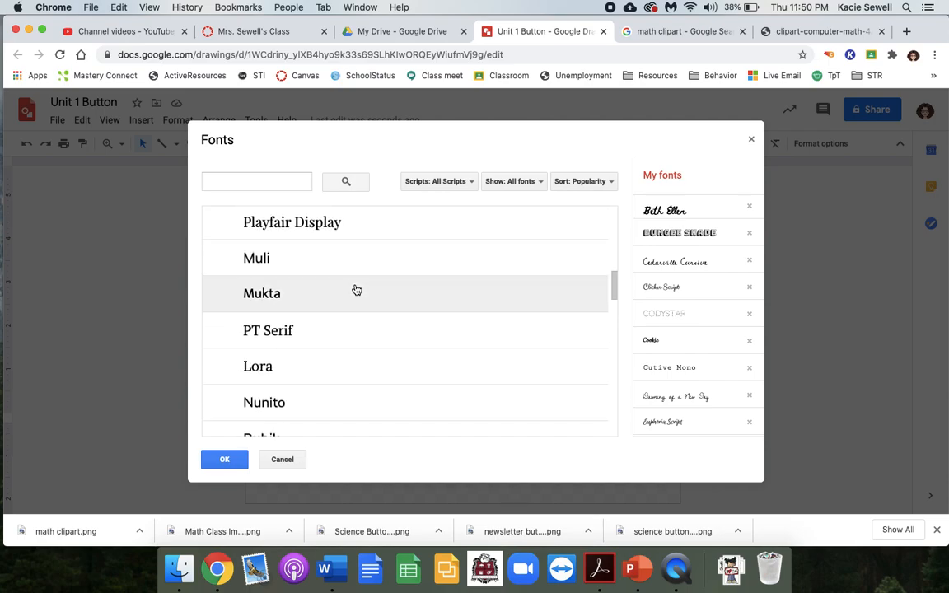
scroll(356, 290, "down", 5)
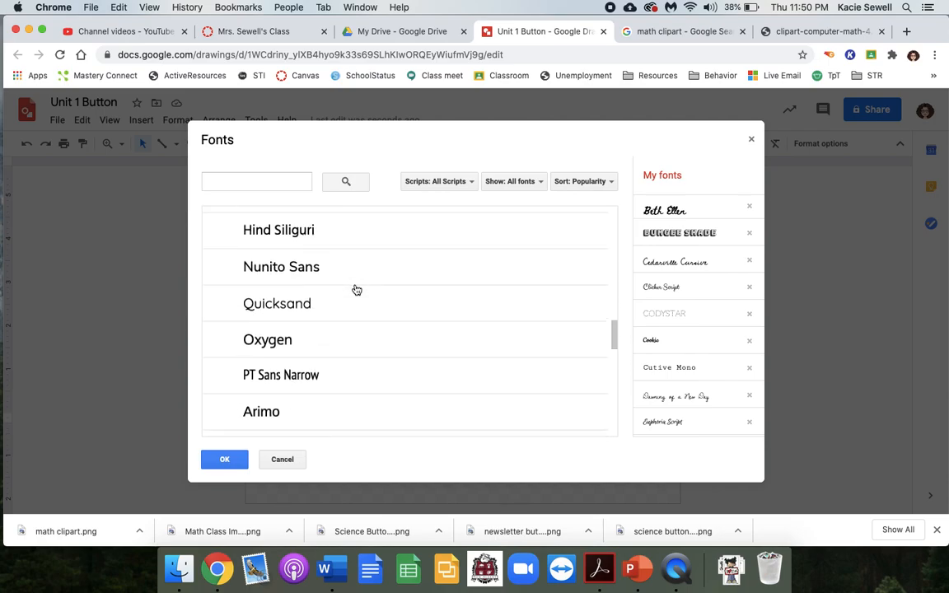
scroll(356, 290, "down", 3)
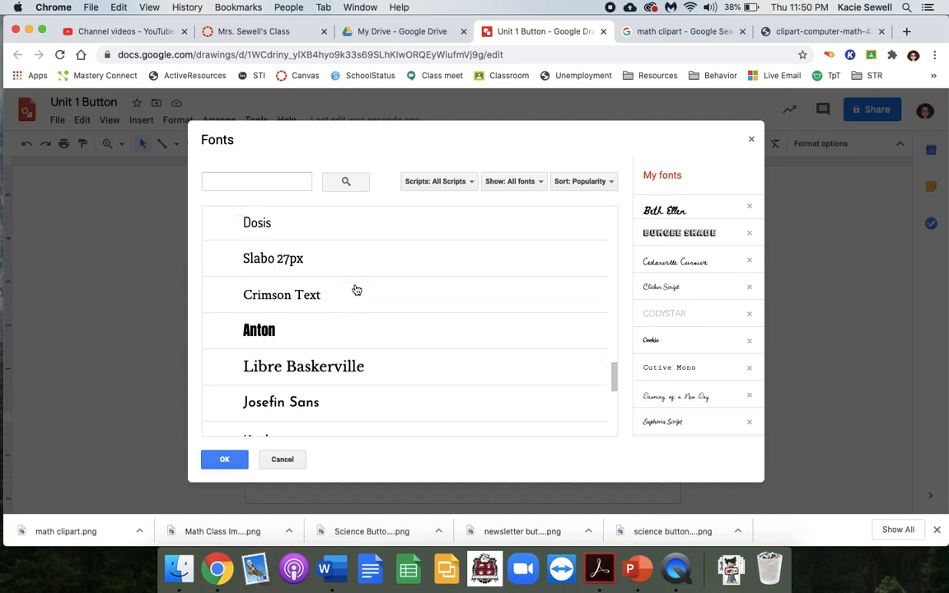
scroll(356, 290, "down", 2)
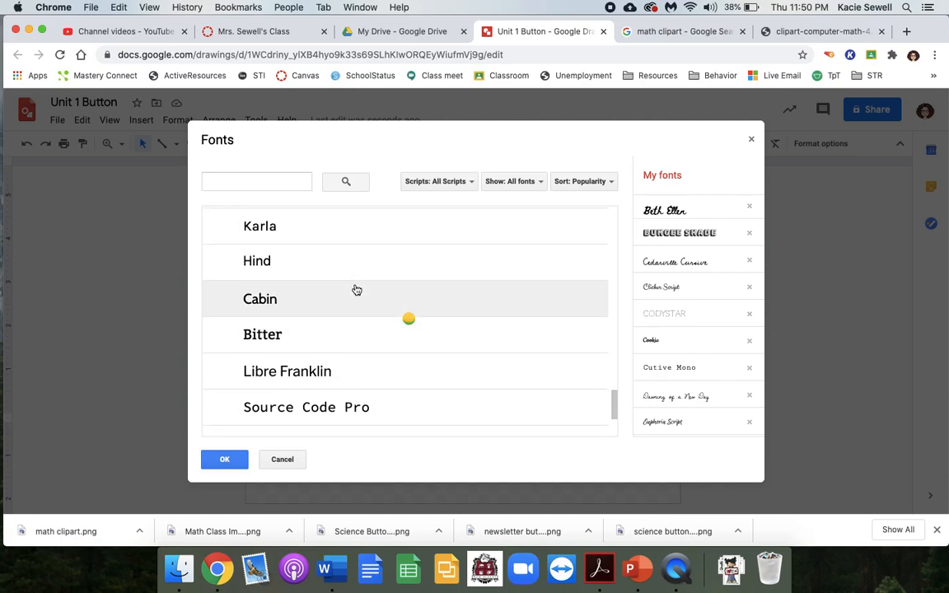
scroll(356, 291, "down", 3)
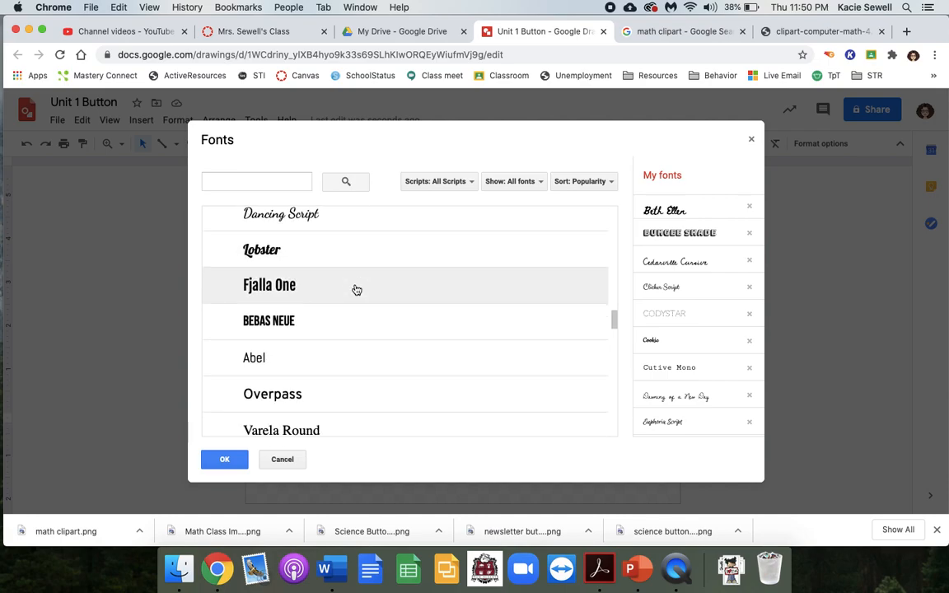
scroll(356, 290, "up", 1)
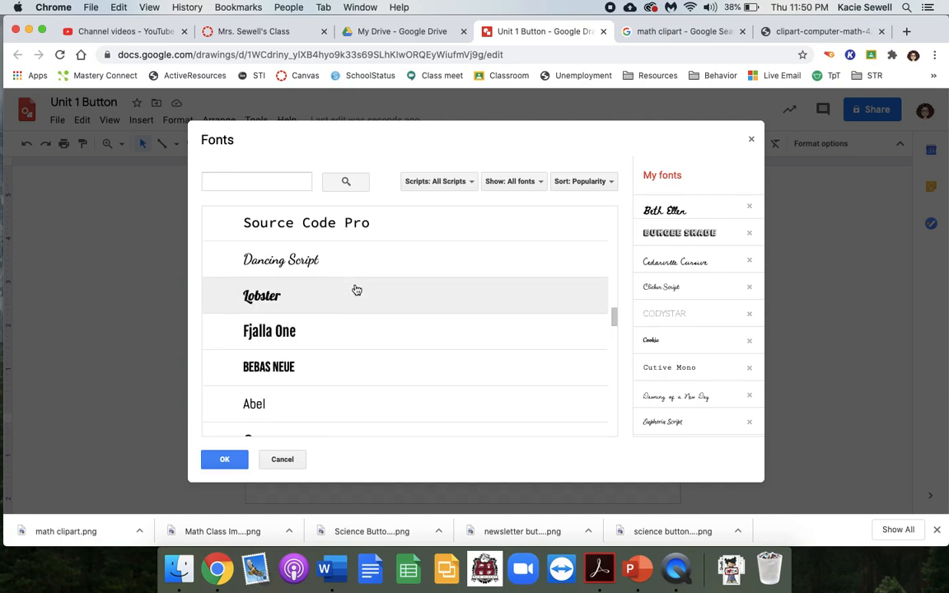
left_click(267, 272)
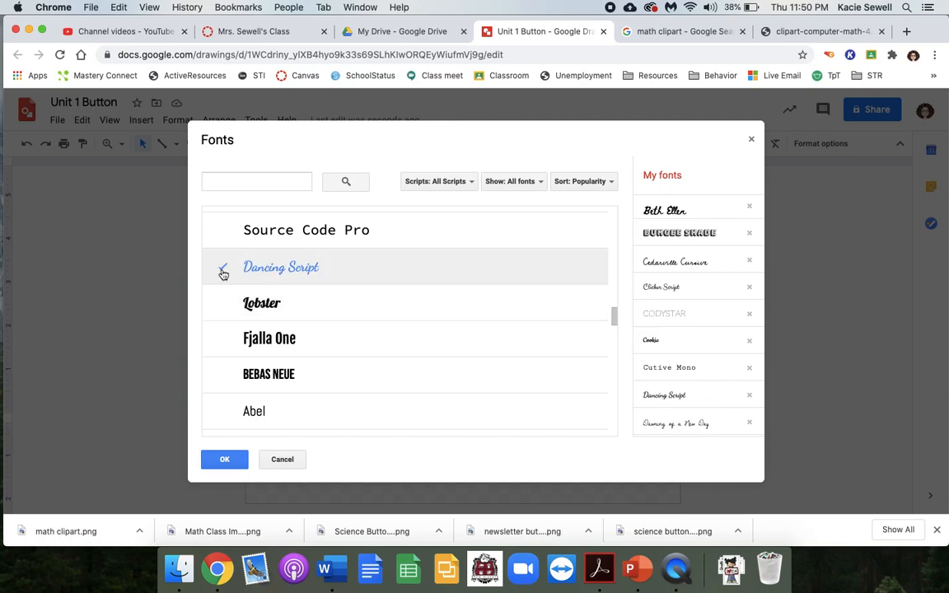
left_click(231, 463)
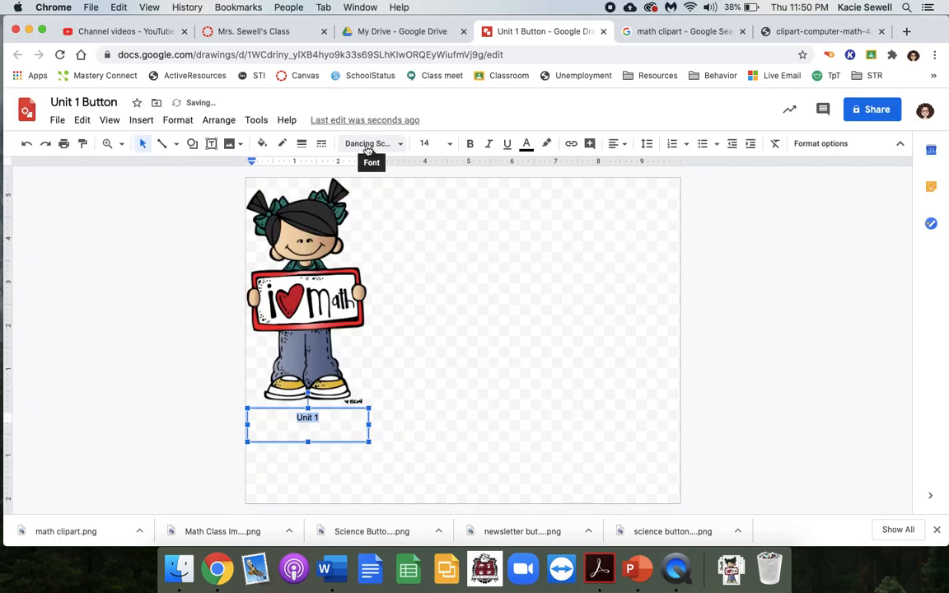
- Look through the expanded font list and set the "Unit 1" text to Bungee Shade again
left_click(400, 145)
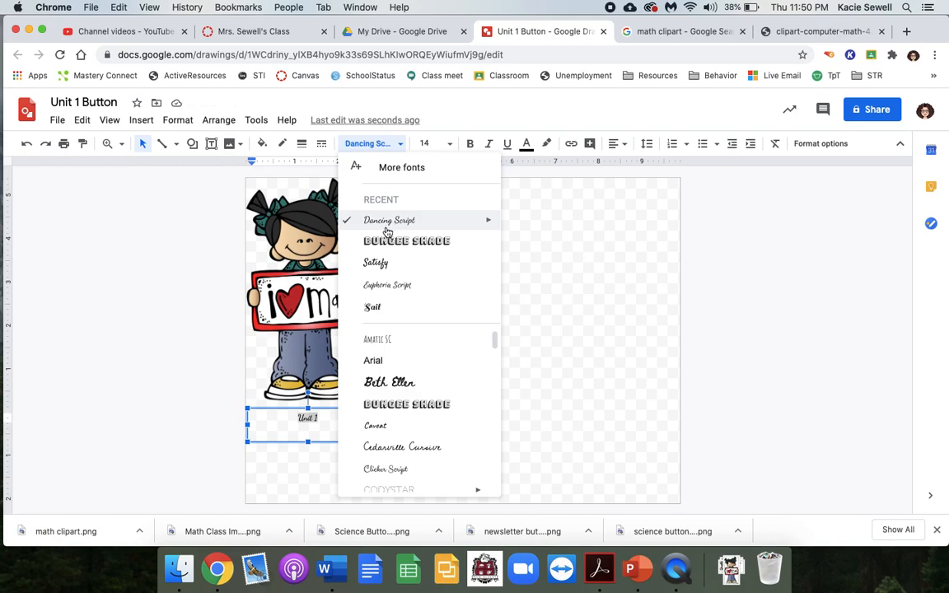
scroll(394, 382, "down", 2)
scroll(394, 382, "down", 5)
scroll(394, 382, "up", 6)
left_click(403, 241)
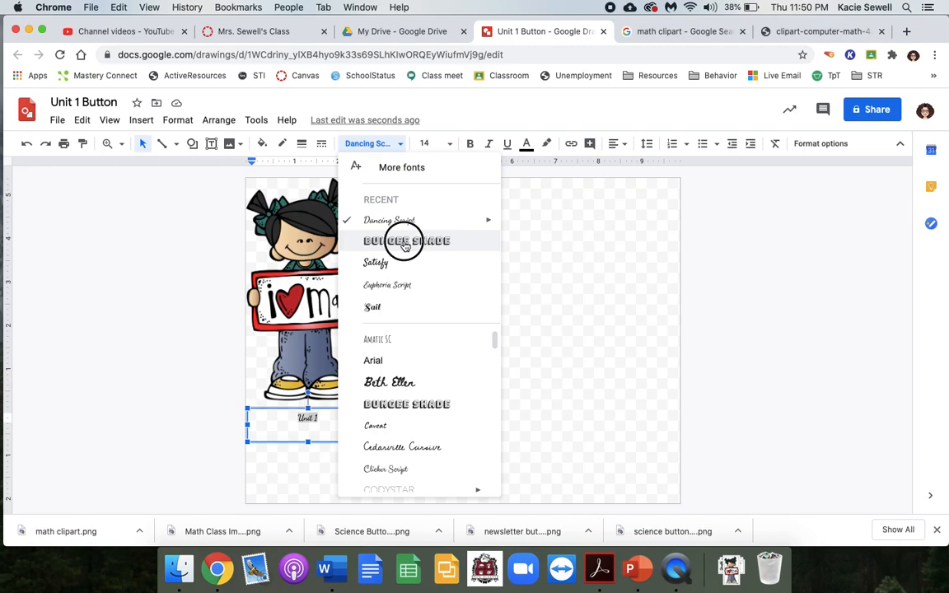
- Enlarge the "Unit 1" text, trying sizes 30 and 60 before setting it to 48
left_click(448, 143)
left_click(432, 380)
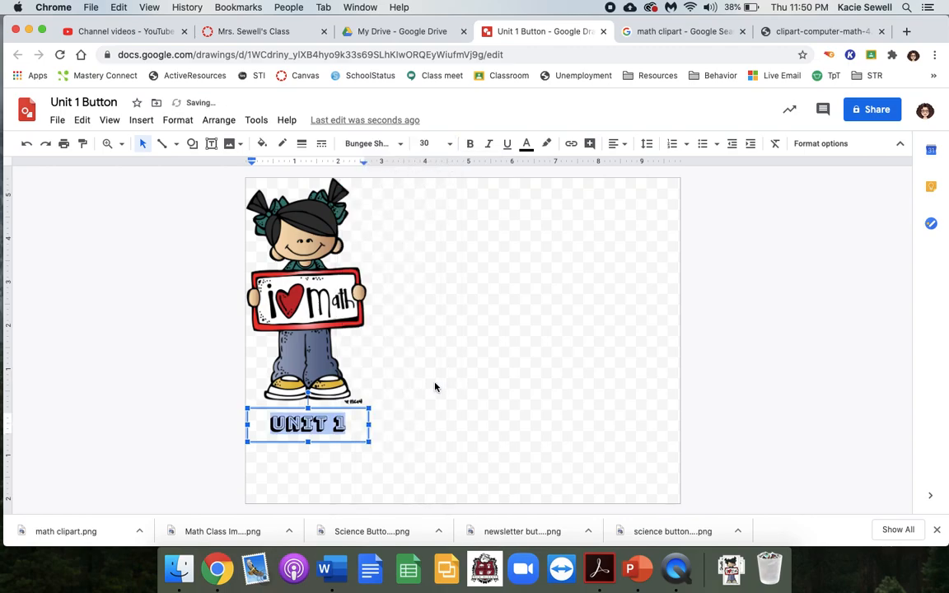
left_click(450, 152)
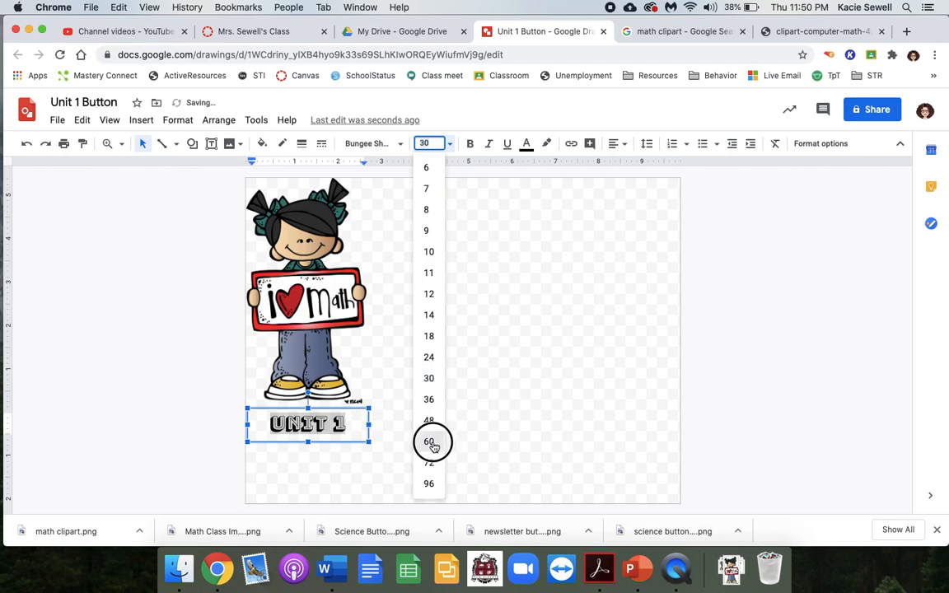
left_click(430, 441)
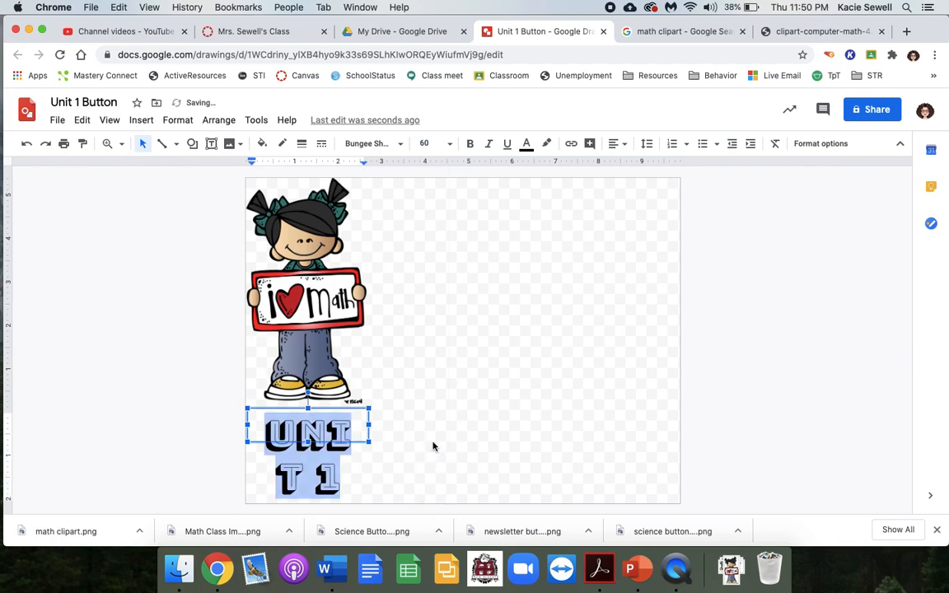
left_click(430, 144)
left_click(429, 421)
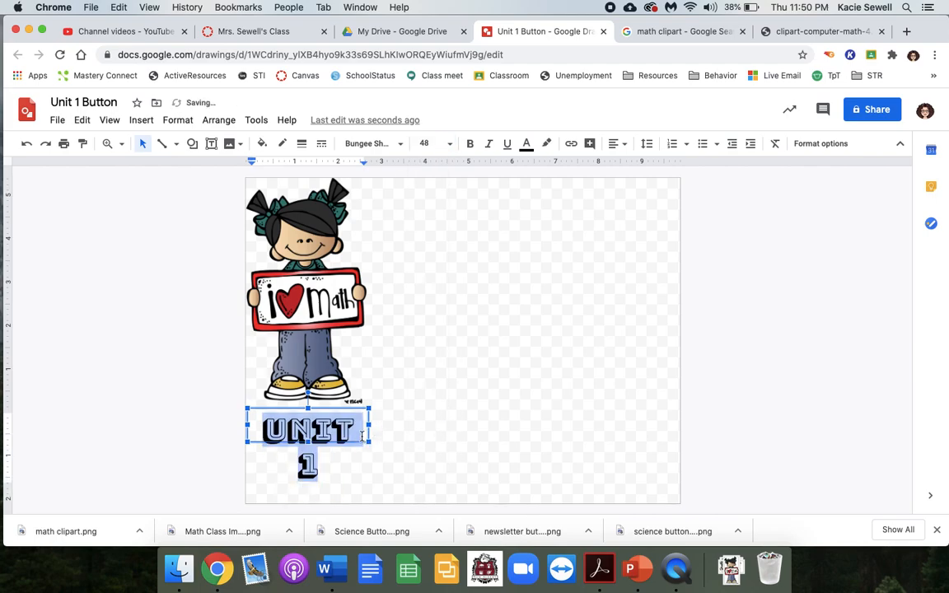
- Widen the text box on both sides until "Unit 1" fits on one line, and nudge it up close beneath the girl
left_click_drag(371, 425, 377, 425)
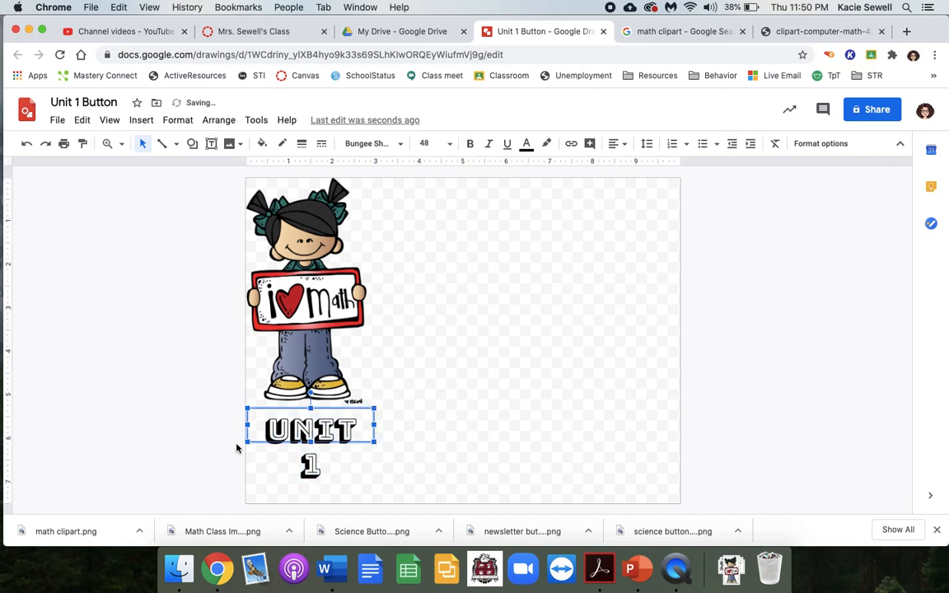
left_click_drag(248, 425, 243, 426)
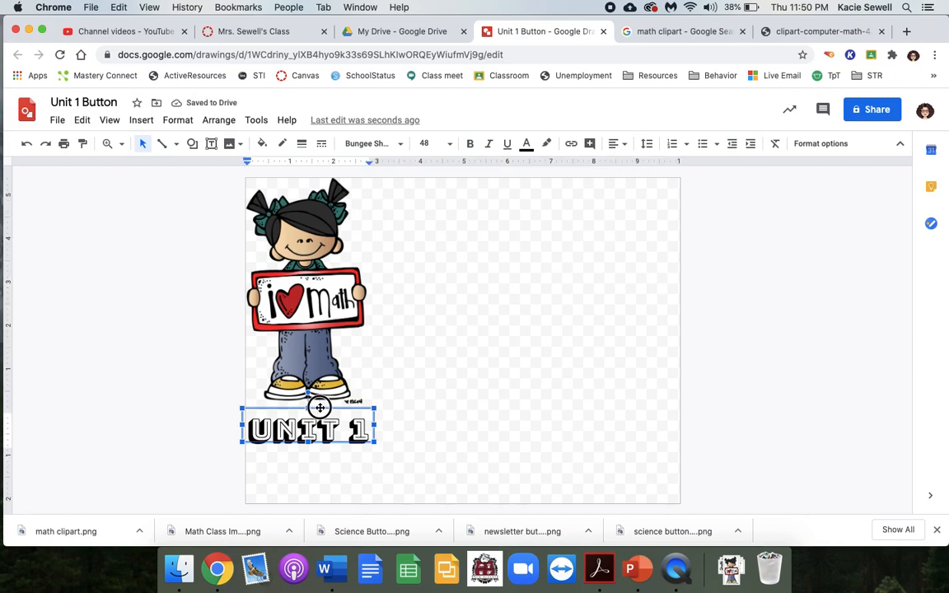
mouse_move(330, 409)
left_mouse_down()
mouse_move(329, 396)
mouse_move(335, 403)
left_mouse_up()
left_click(466, 403)
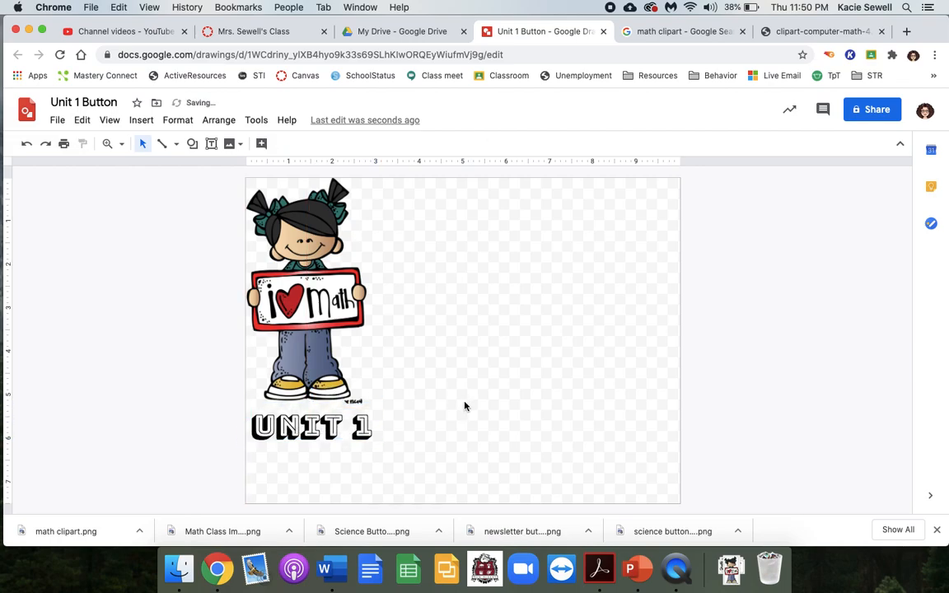
- Shrink the canvas to fit tightly around the girl and the "Unit 1" text, and switch to the Canvas course home page
left_click(334, 422)
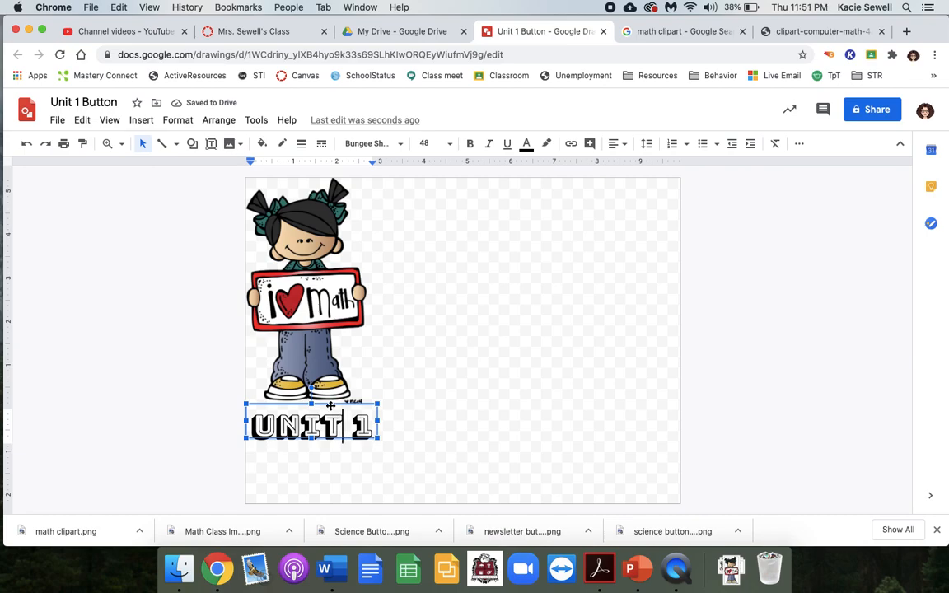
left_click(457, 380)
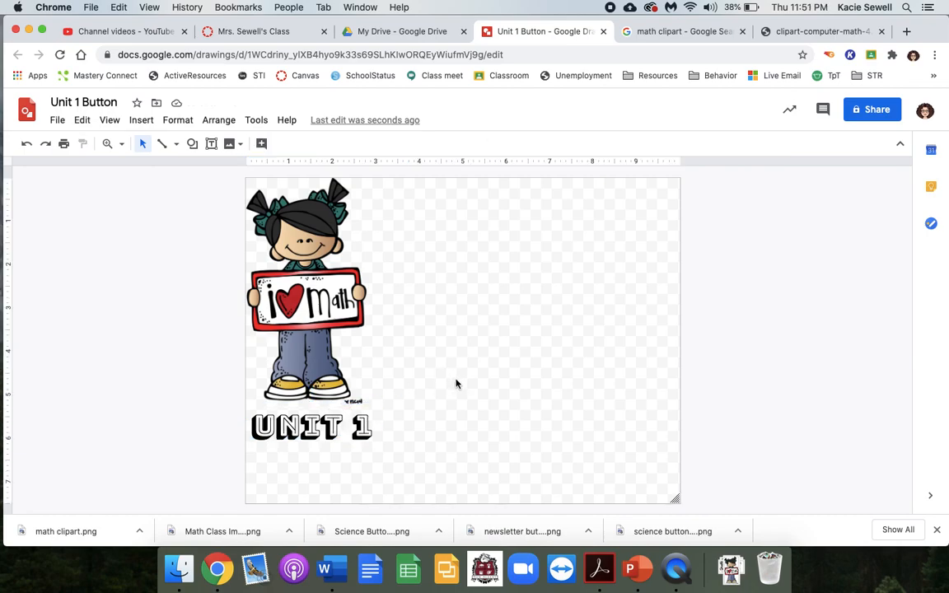
left_click_drag(675, 500, 374, 447)
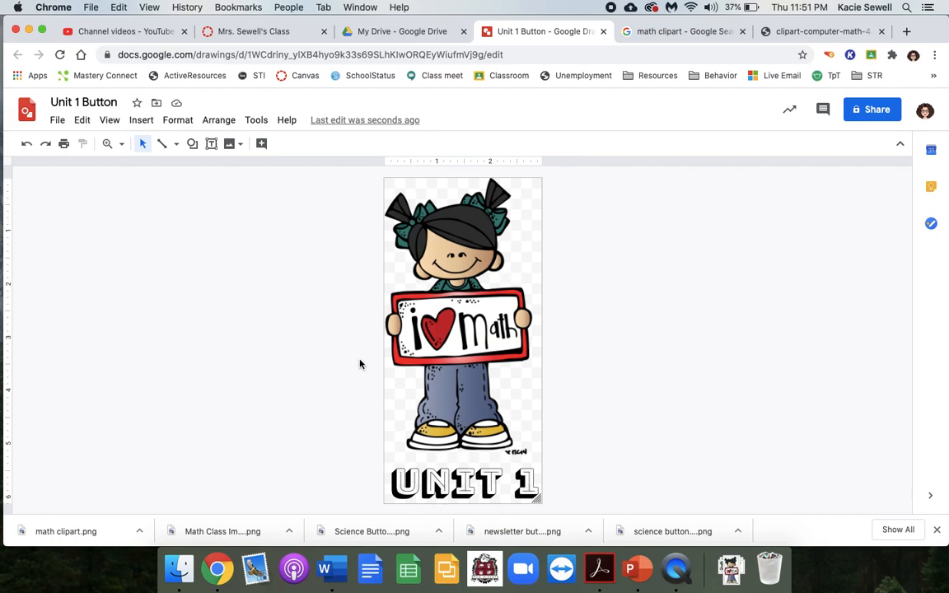
left_click(293, 33)
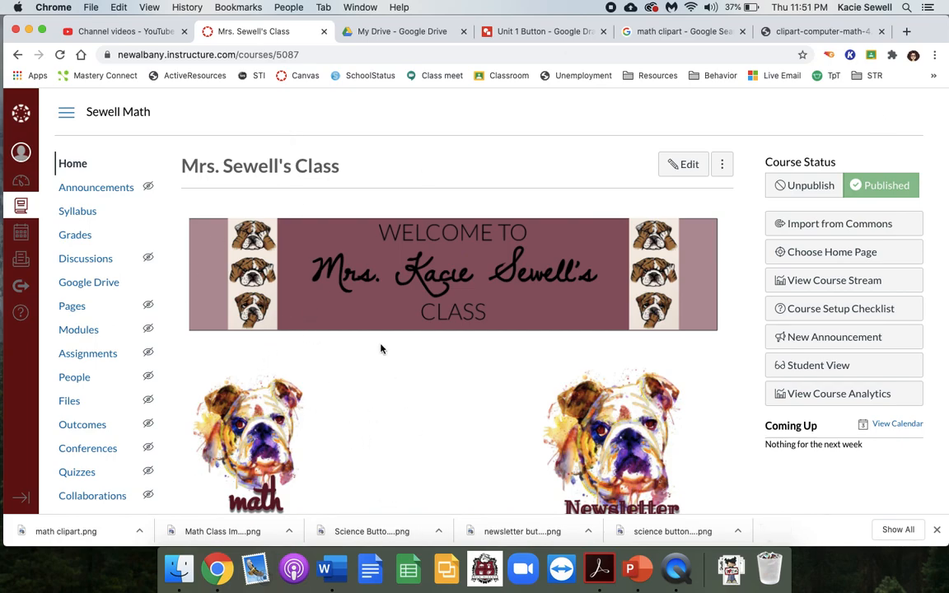
- Return to the Unit 1 Button drawing and download it as a PNG image
left_click(543, 33)
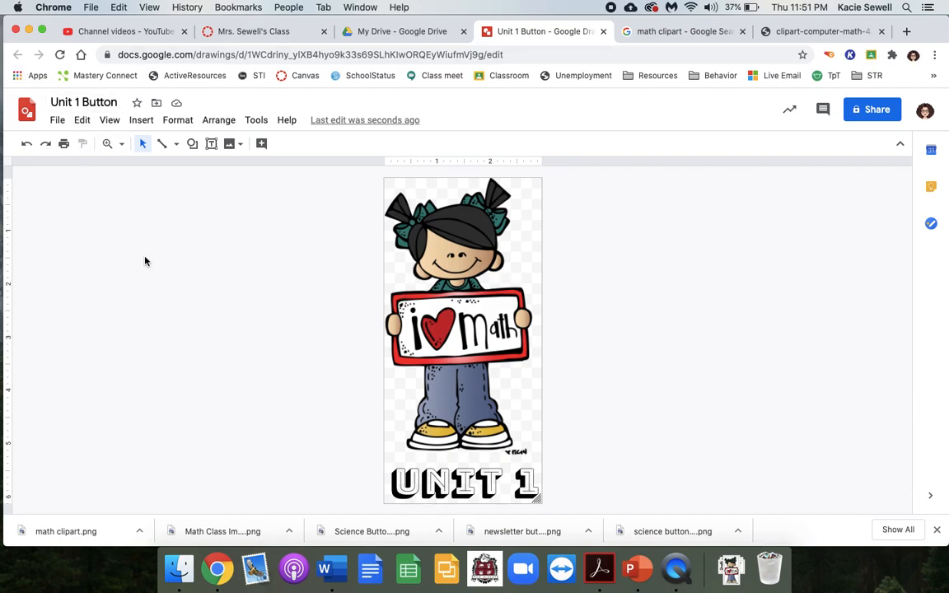
left_click(62, 128)
mouse_move(83, 259)
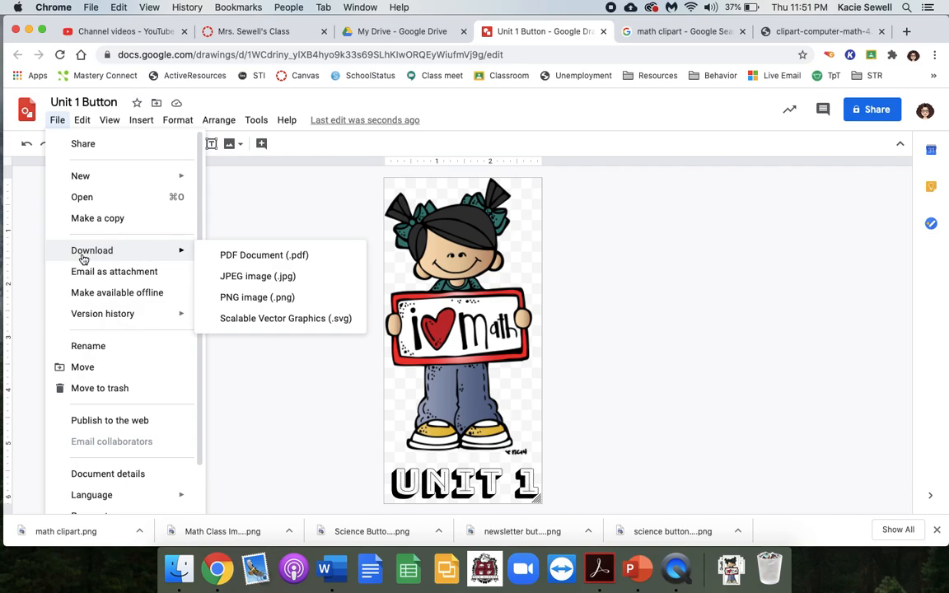
left_click(241, 304)
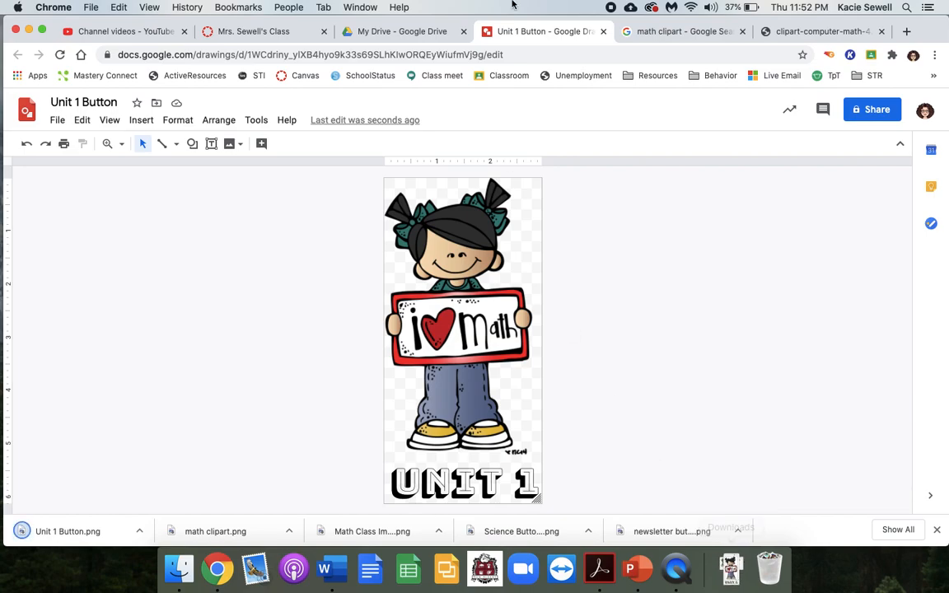
- Review the Canvas home page, math clipart results and Unit 1 Button drawing, and check the recent downloads for Unit 1 Button.png
left_click(225, 35)
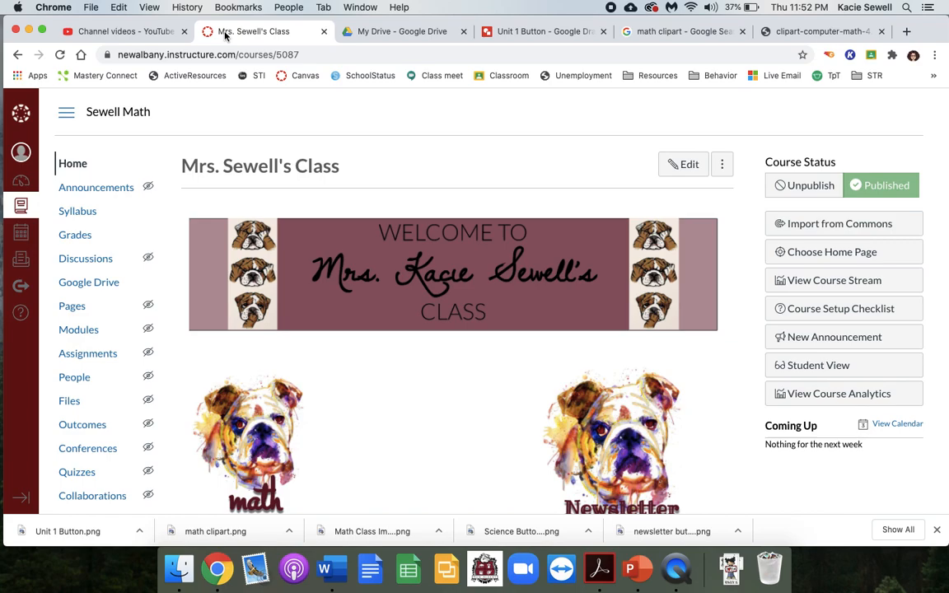
left_click(499, 32)
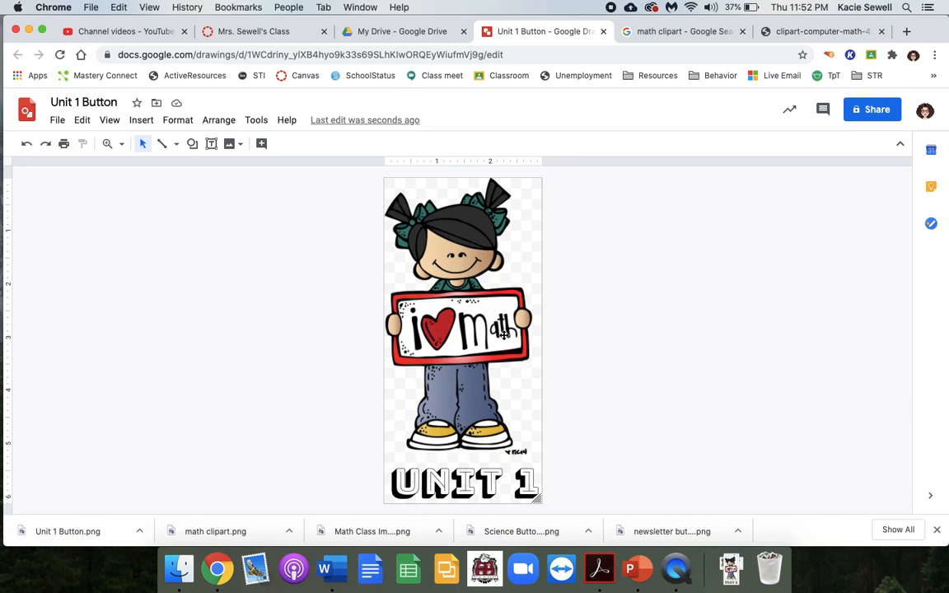
left_click(626, 31)
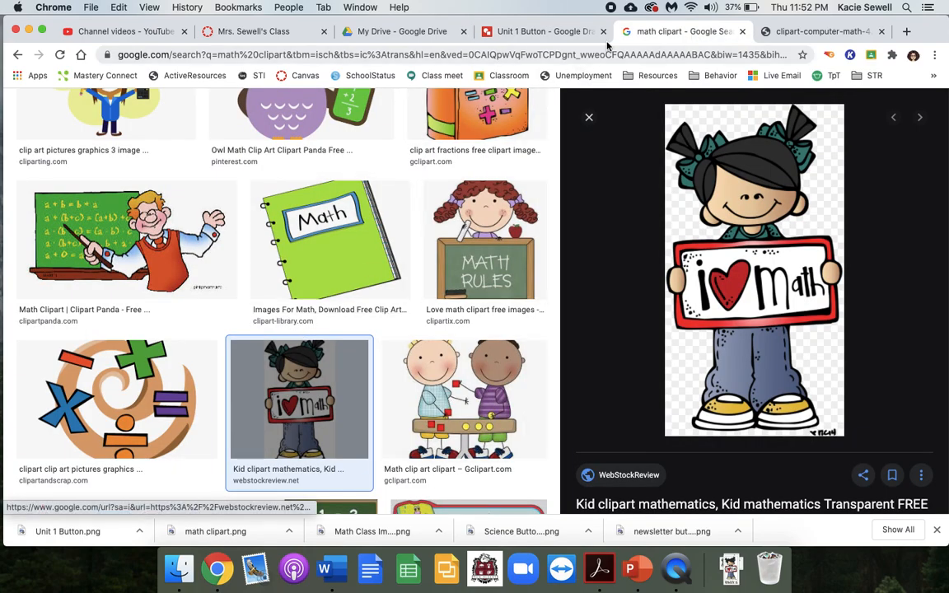
left_click(544, 33)
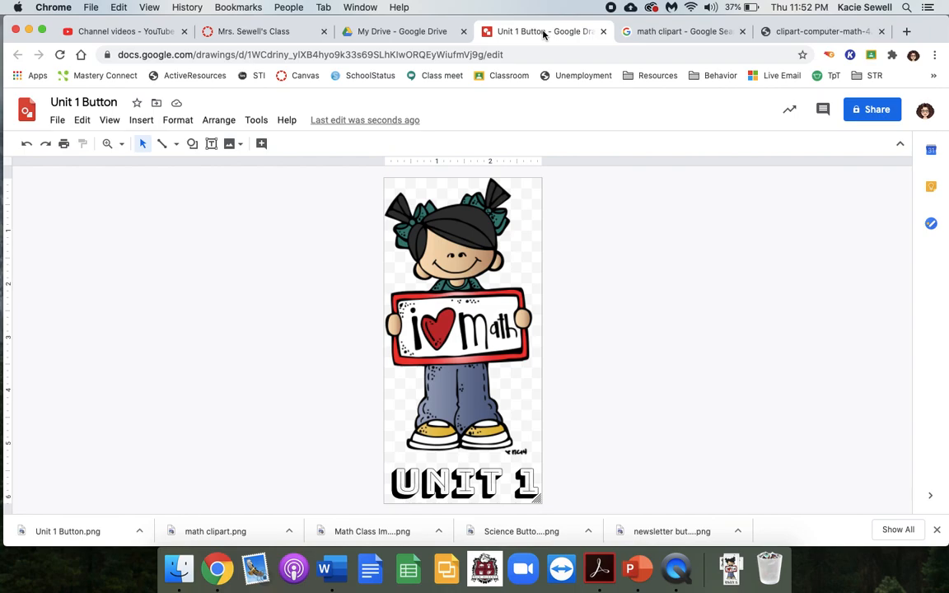
left_click(672, 34)
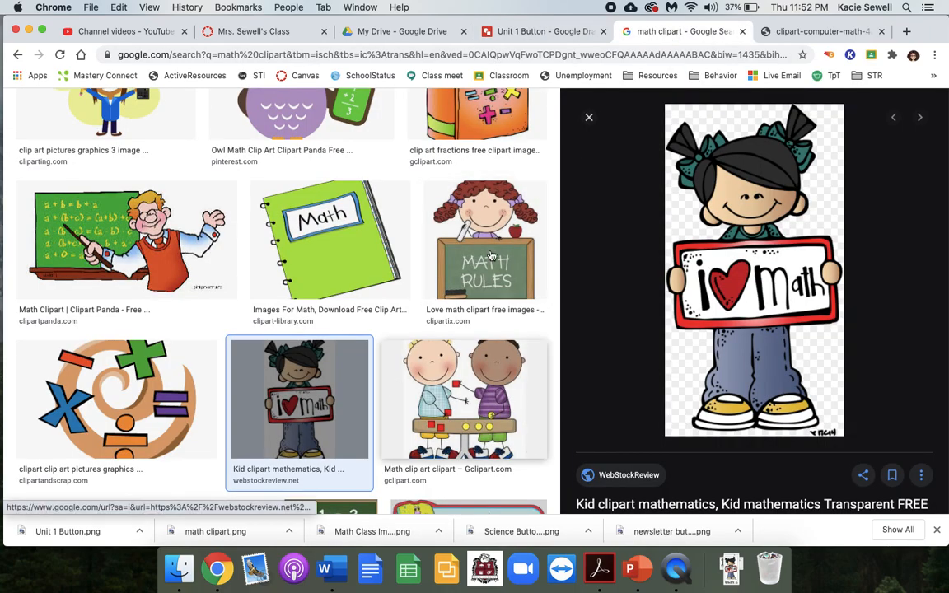
left_click(509, 33)
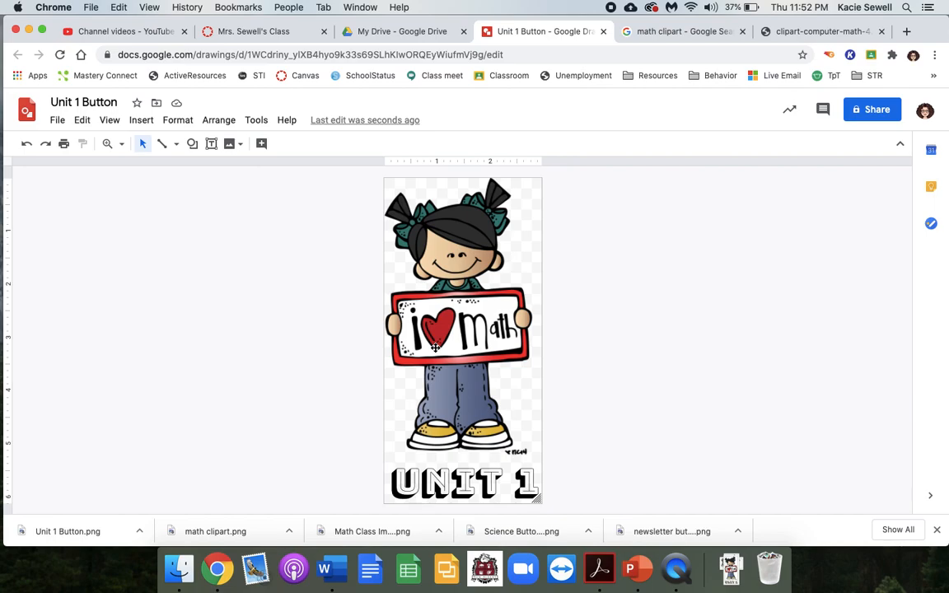
left_click(731, 569)
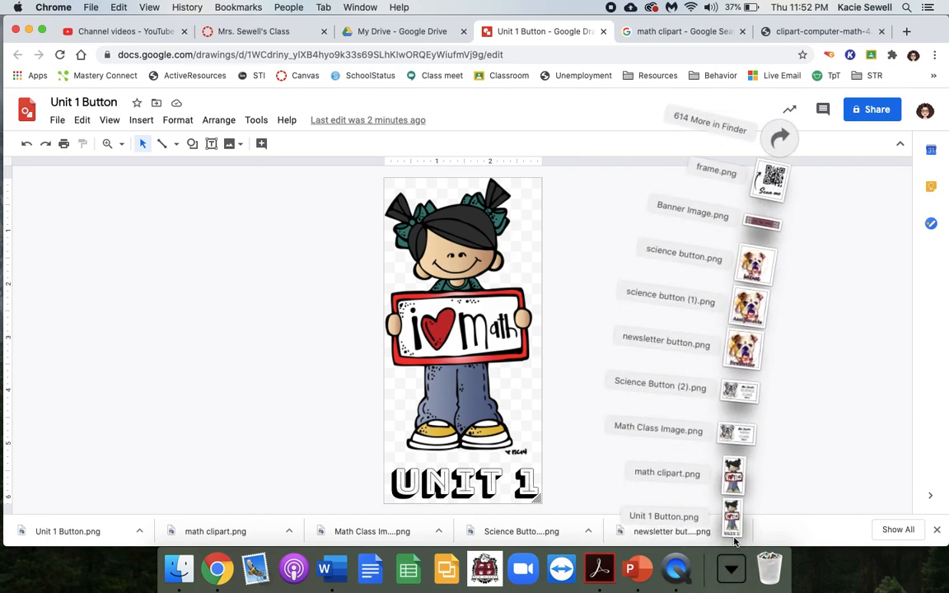
left_click(804, 413)
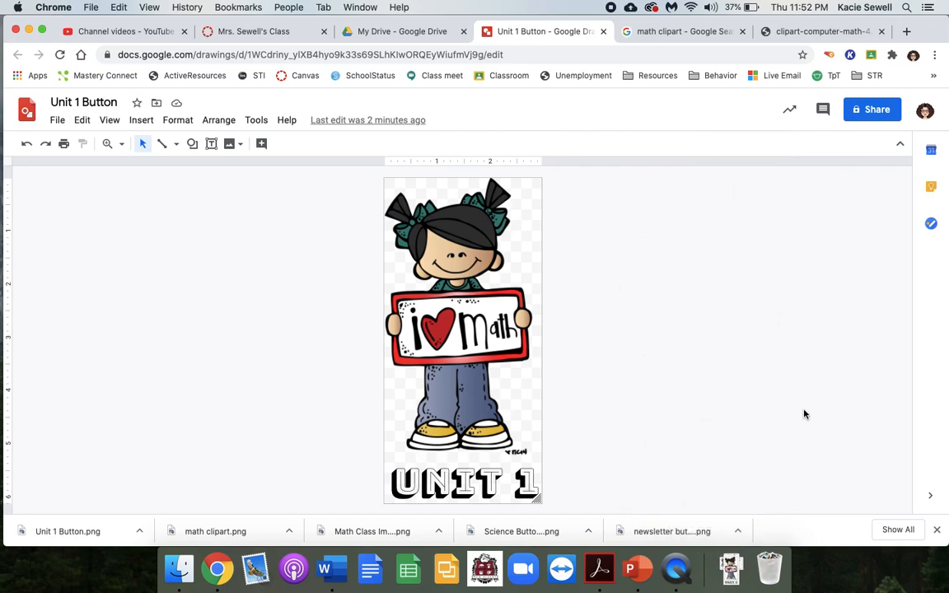